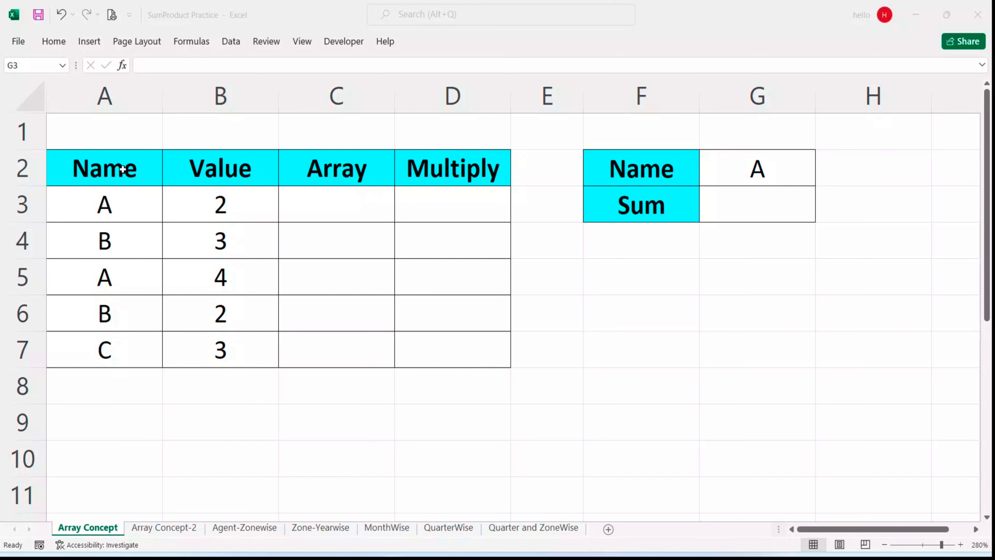
# Examine the Name and Value table and the lookup cells for the name and its sum.
pyautogui.click(217, 170)
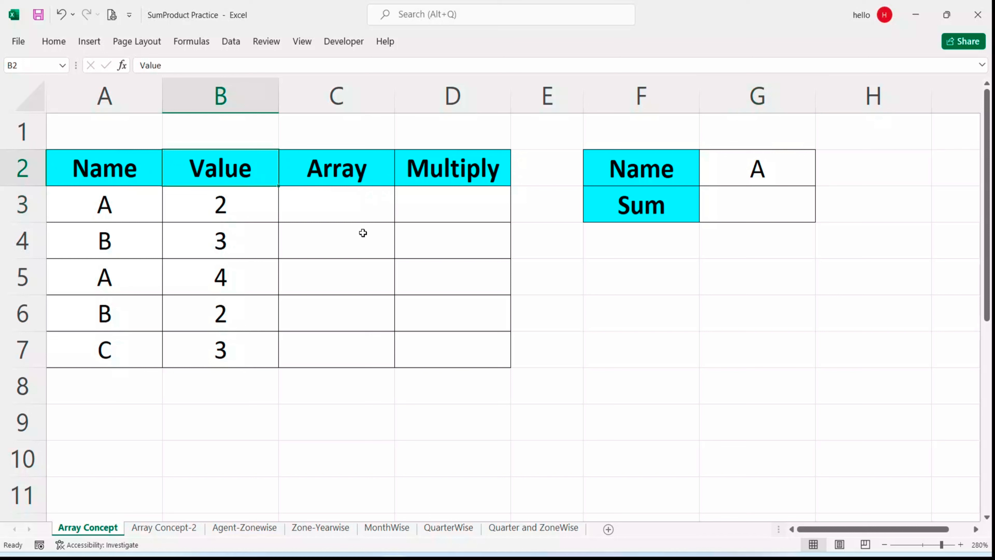
pyautogui.click(673, 176)
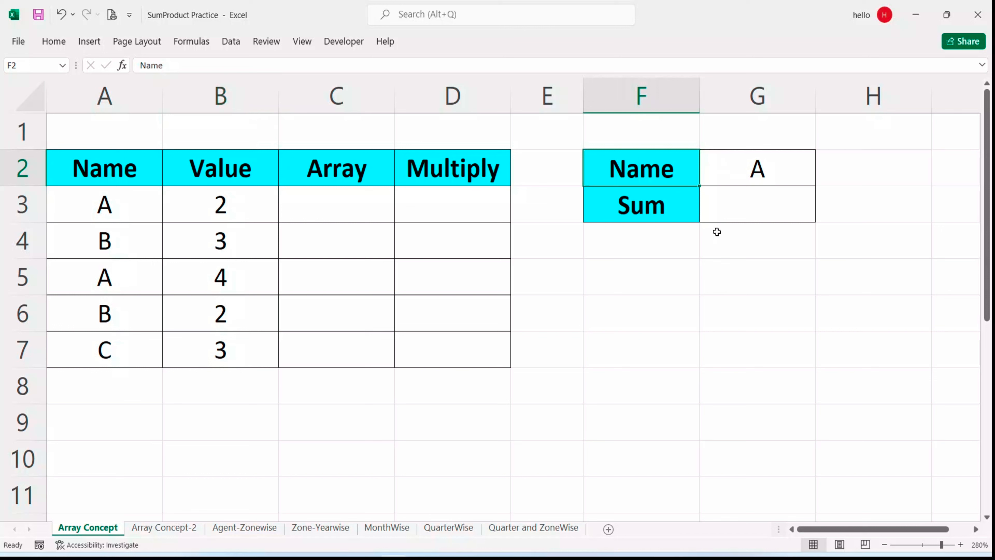
pyautogui.click(763, 170)
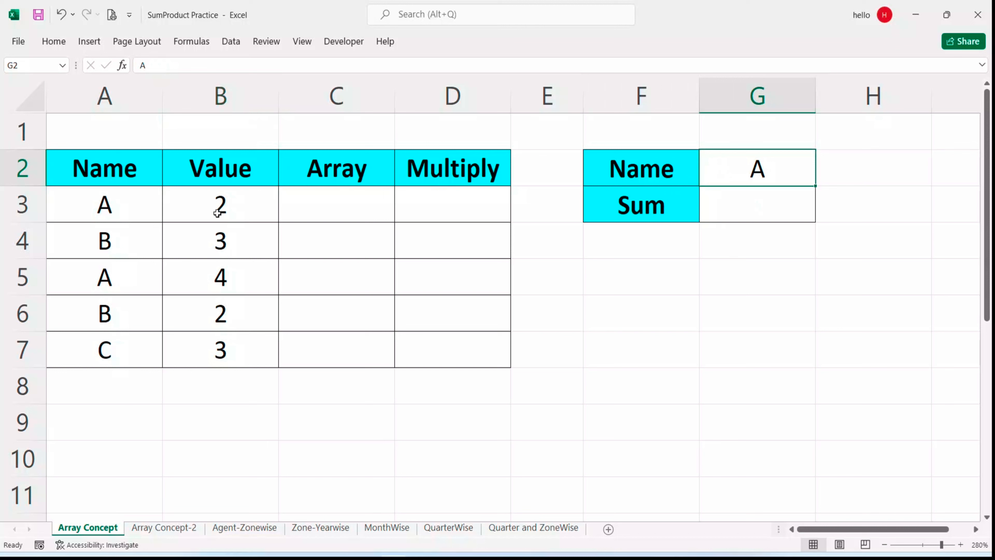
pyautogui.click(239, 208)
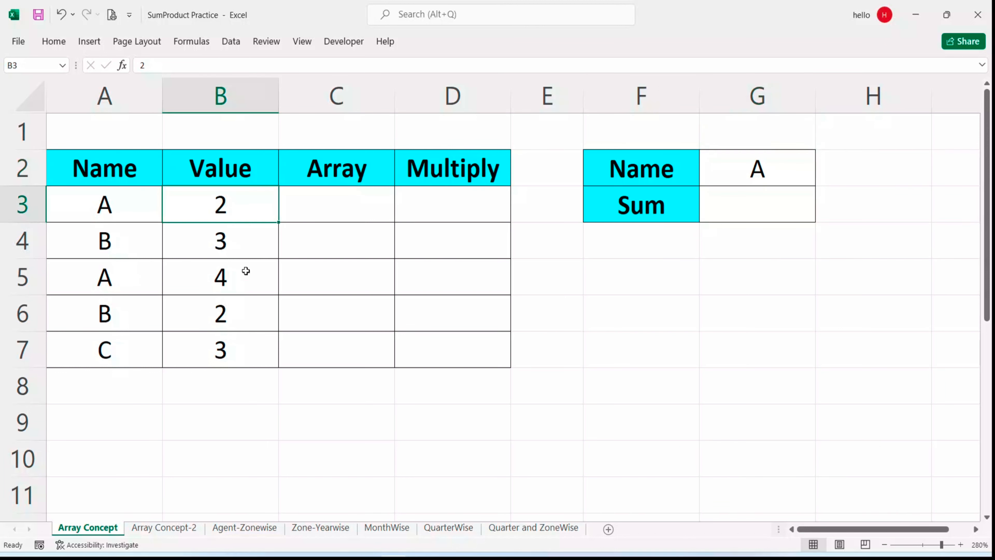
pyautogui.click(247, 285)
pyautogui.click(724, 210)
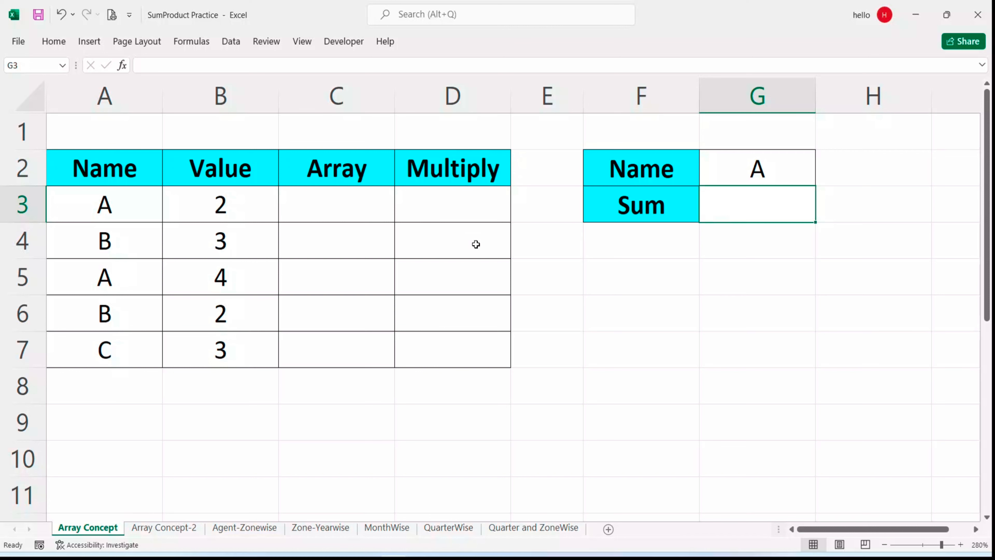
pyautogui.click(334, 217)
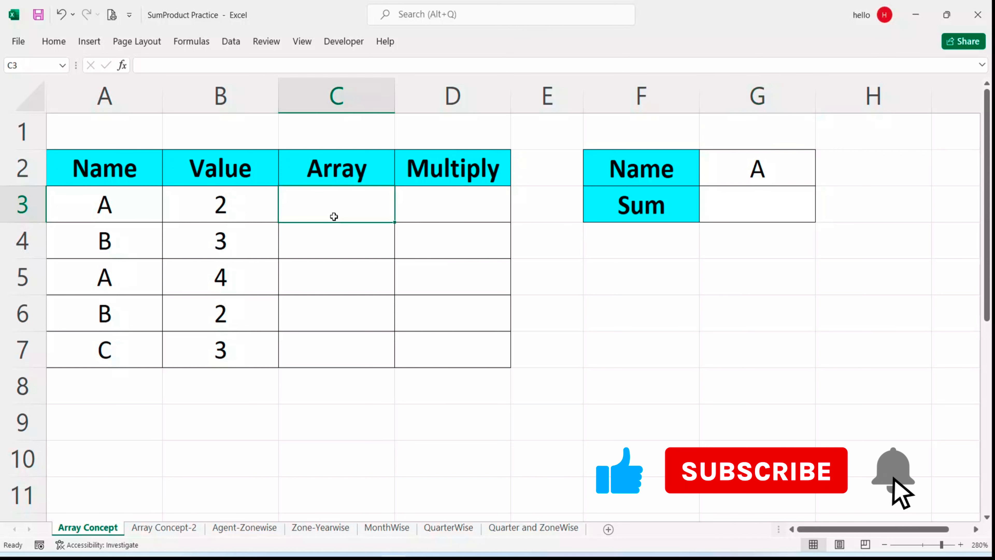
pyautogui.click(144, 208)
pyautogui.click(747, 178)
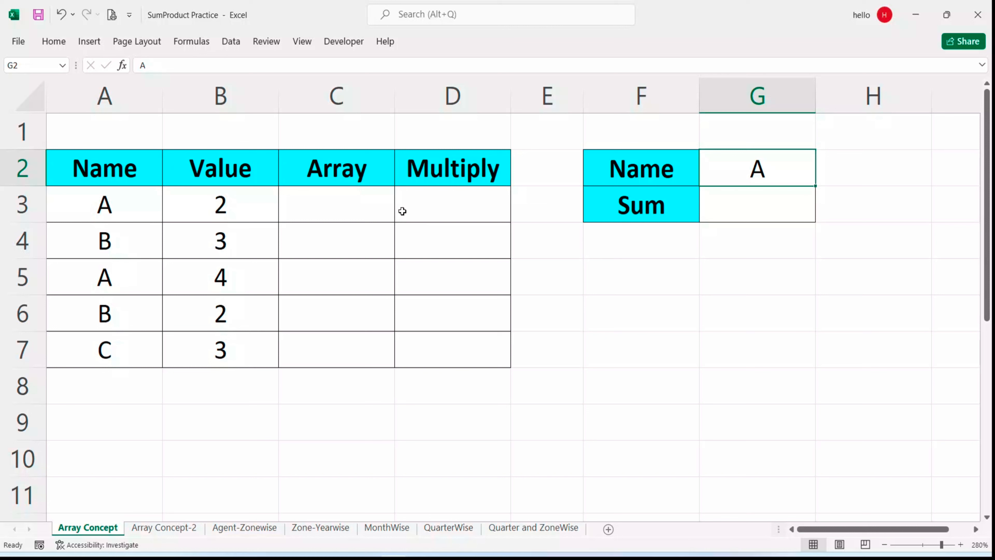
# Enter =A3=$G$2 in cell C3 of the Array column and fill the formula down to C7.
pyautogui.click(355, 210)
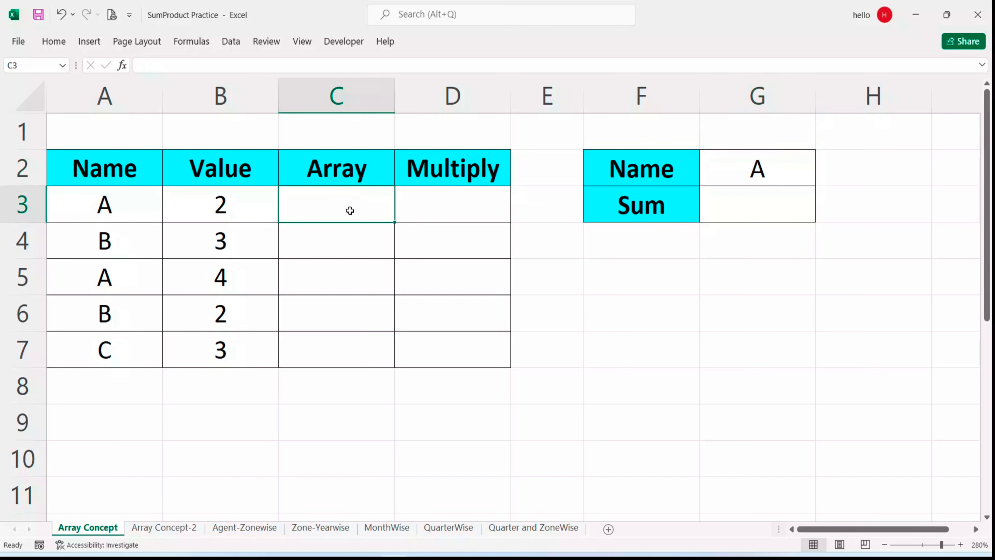
pyautogui.write('=')
pyautogui.click(133, 211)
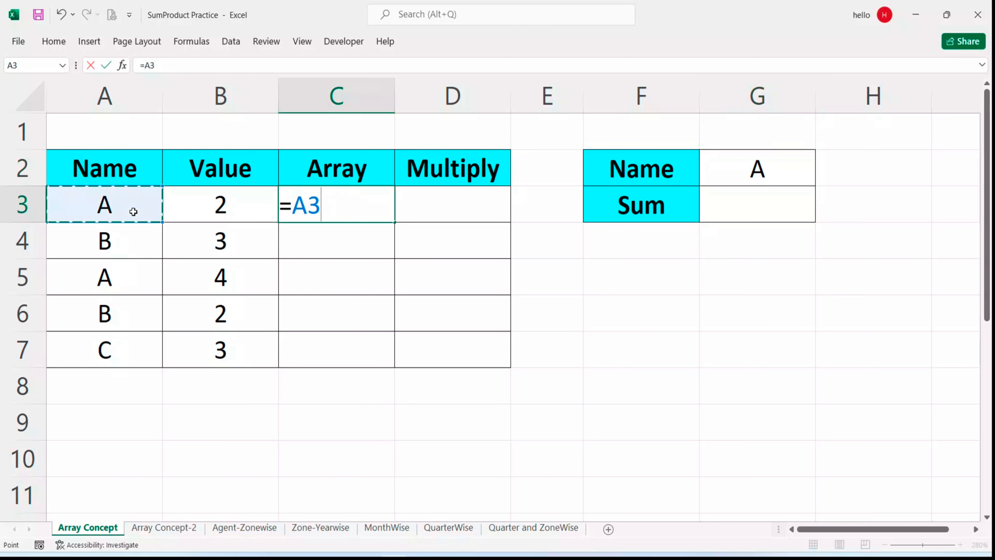
pyautogui.write('=')
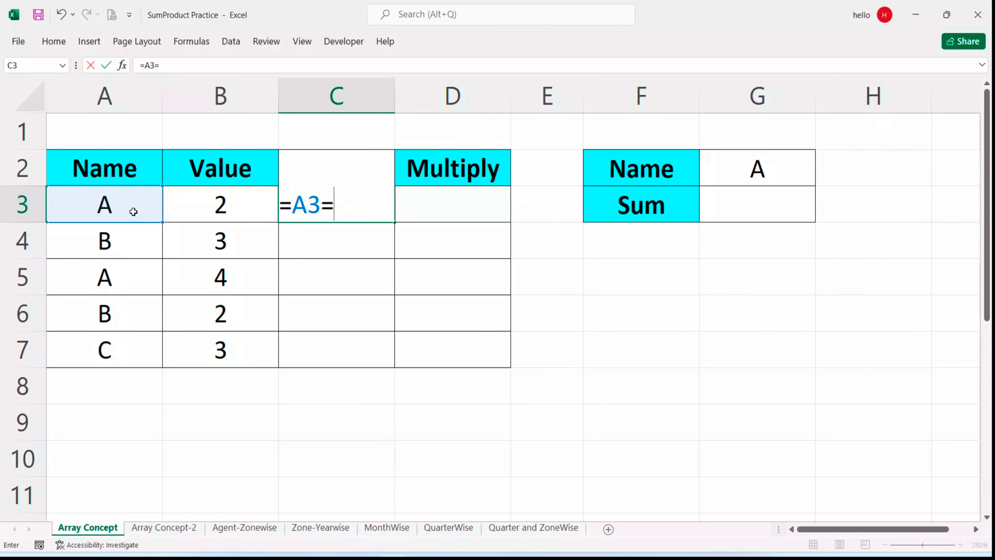
pyautogui.click(795, 175)
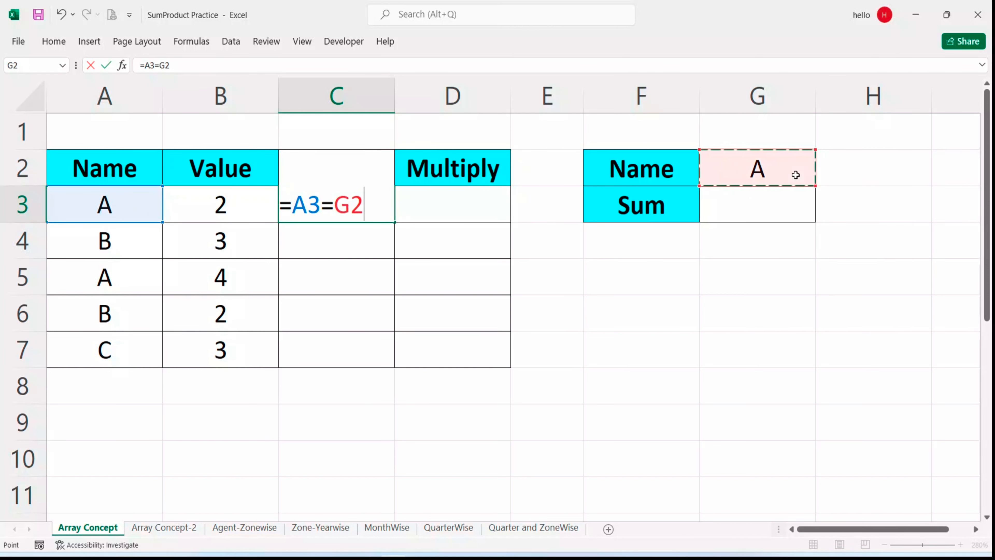
pyautogui.press('F4')
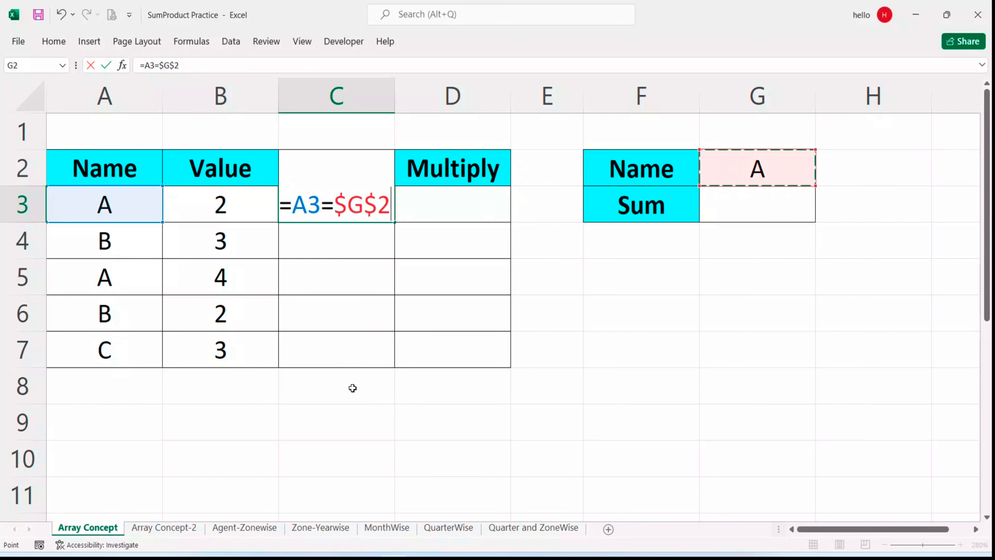
pyautogui.press('Return')
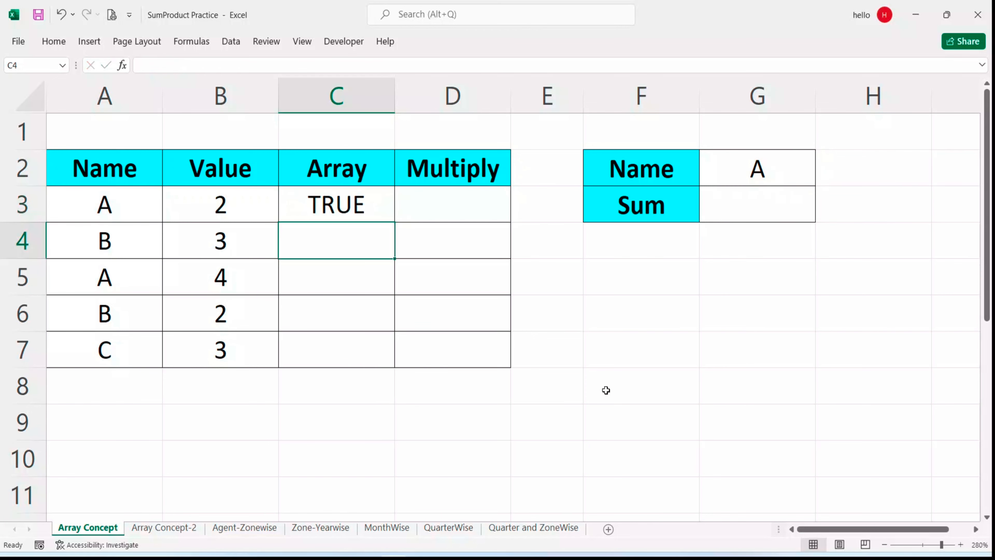
pyautogui.click(364, 215)
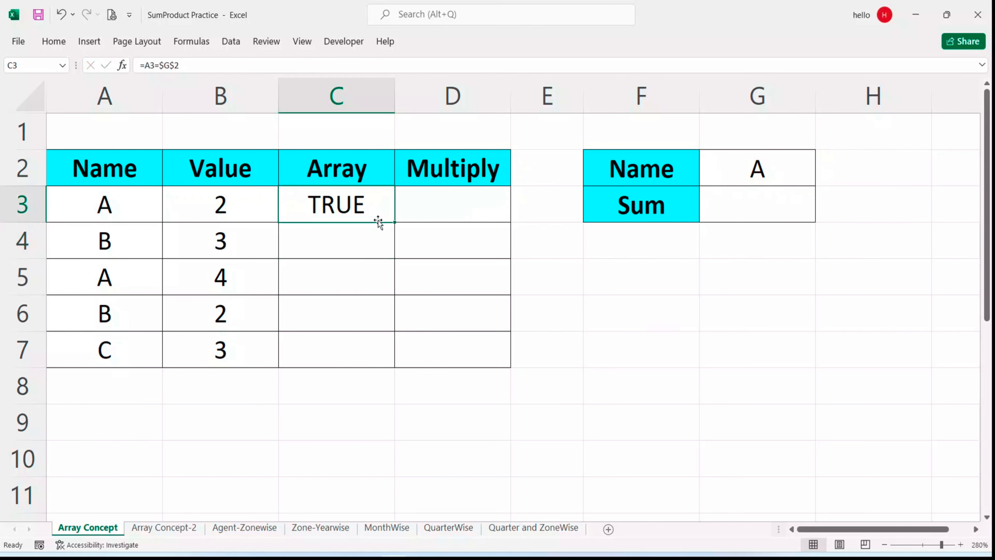
pyautogui.moveTo(397, 221); pyautogui.dragTo(382, 347)
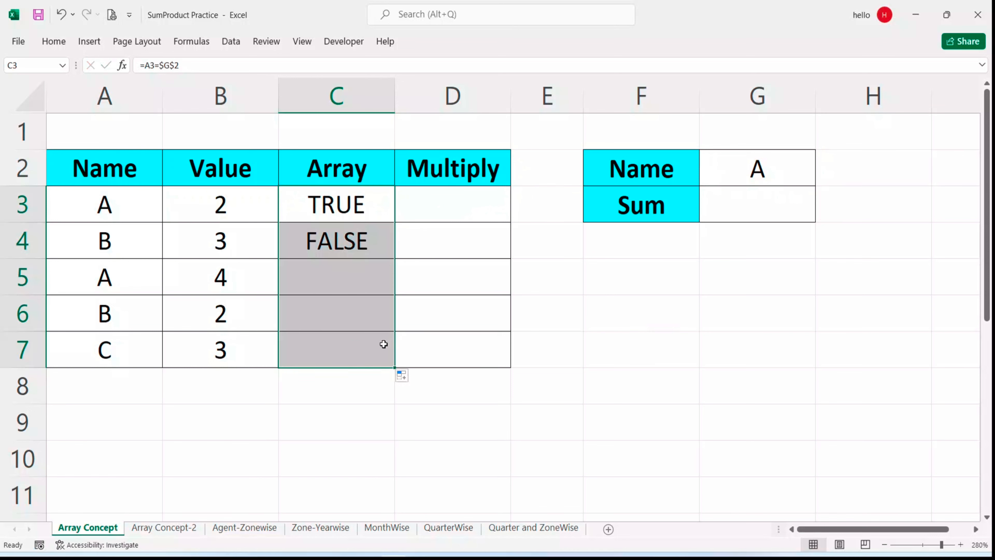
# Examine the Array column's comparison results against the names, the values and the lookup name in G2.
pyautogui.click(330, 197)
pyautogui.click(327, 240)
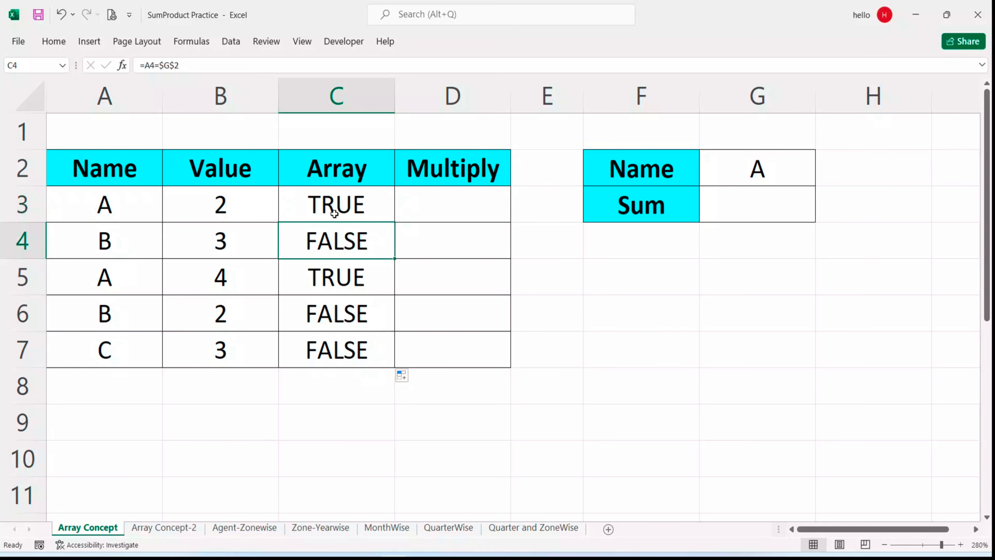
pyautogui.click(141, 204)
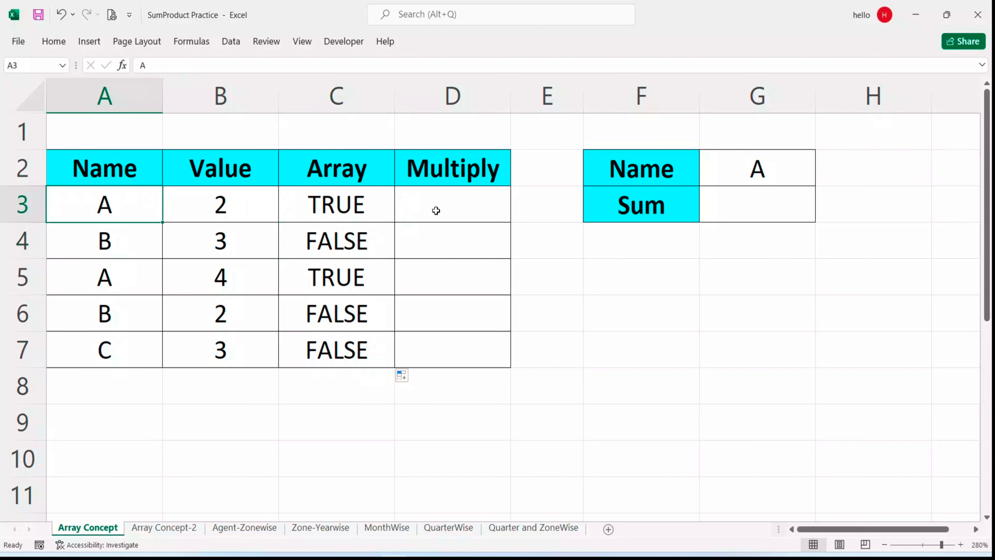
pyautogui.click(779, 176)
pyautogui.click(356, 210)
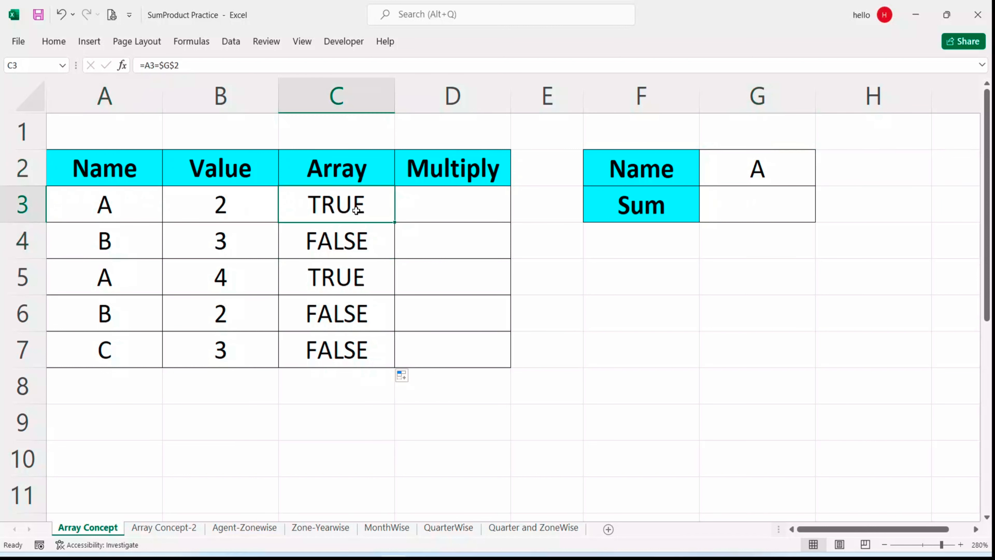
pyautogui.click(347, 244)
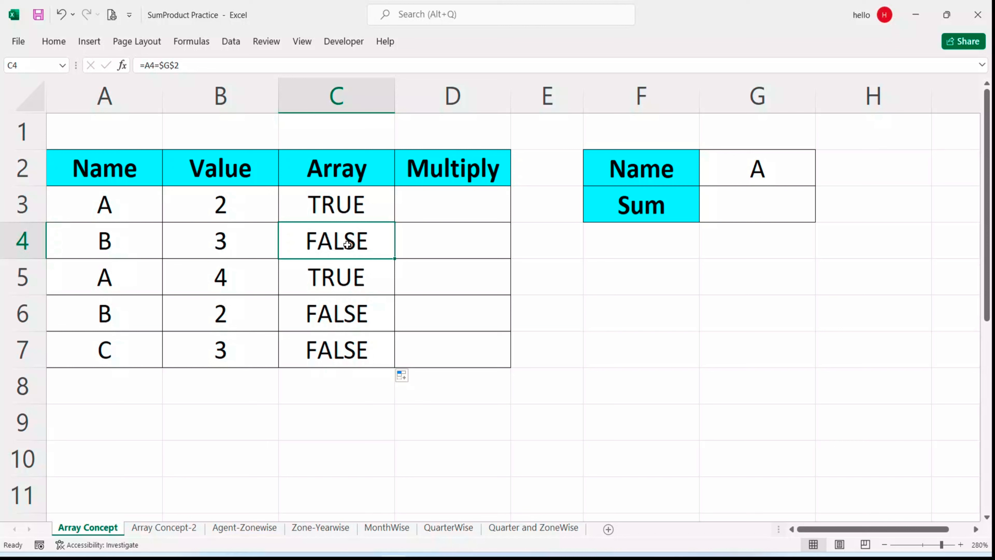
pyautogui.click(436, 199)
pyautogui.click(241, 212)
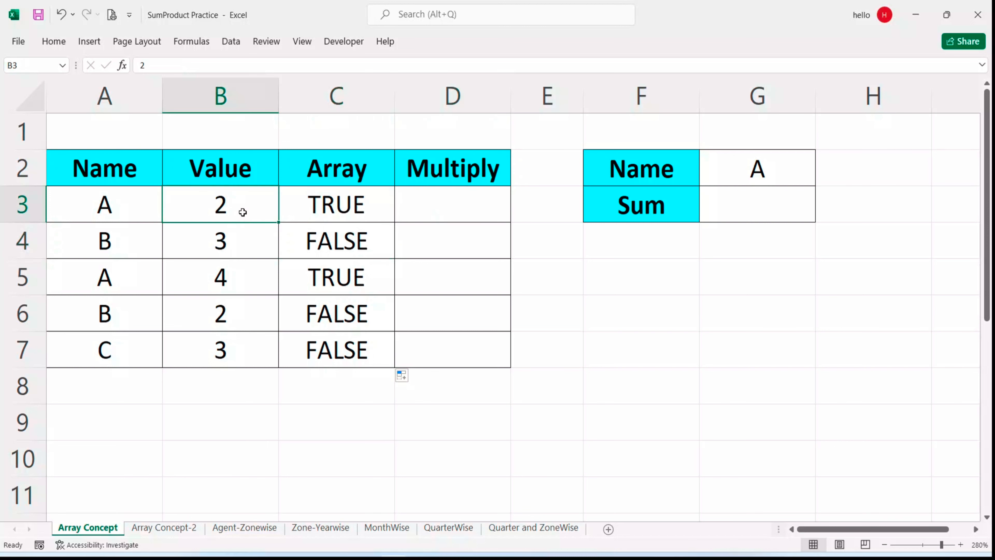
pyautogui.click(336, 210)
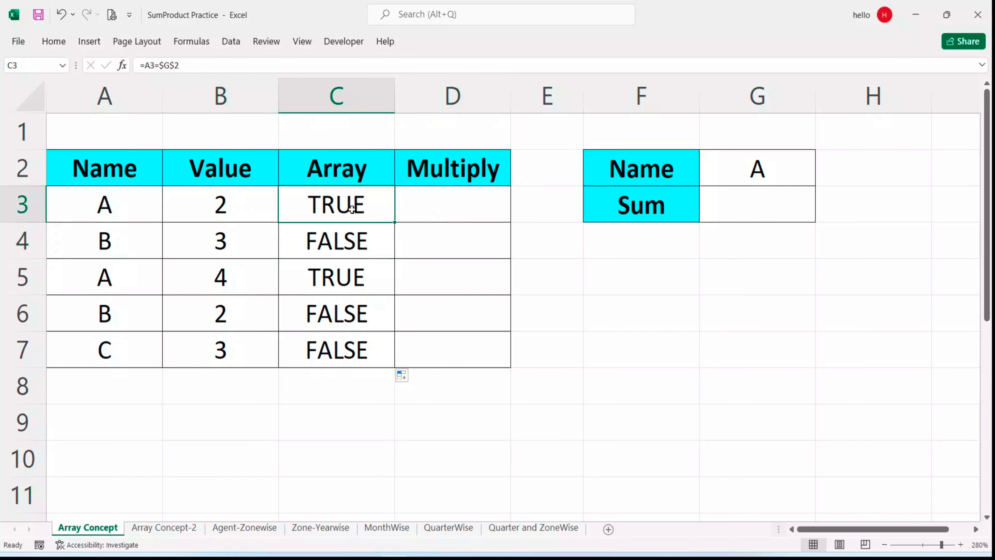
# Enter =B3*C3 in cell D3 of the Multiply column and fill the formula down to D7.
pyautogui.click(446, 210)
pyautogui.write('=')
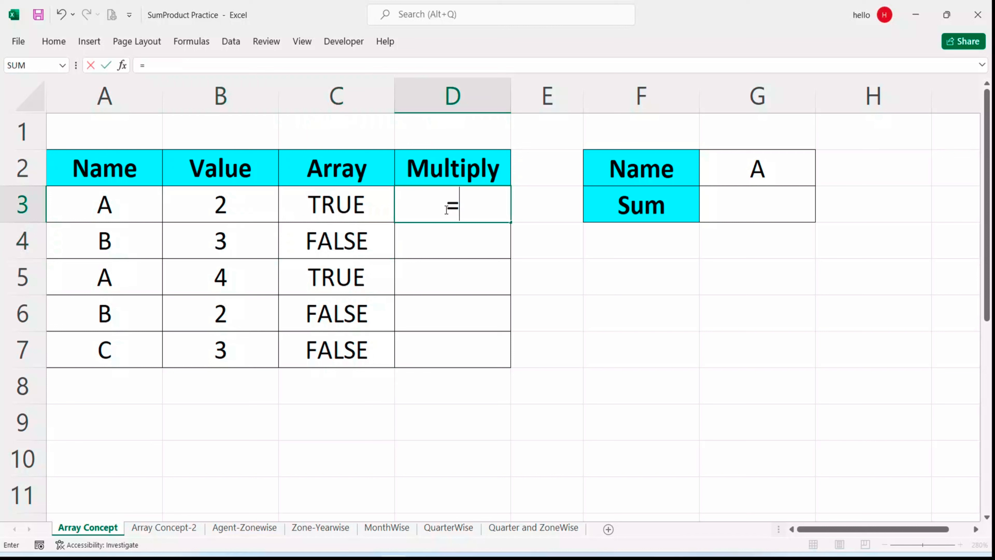
pyautogui.click(221, 205)
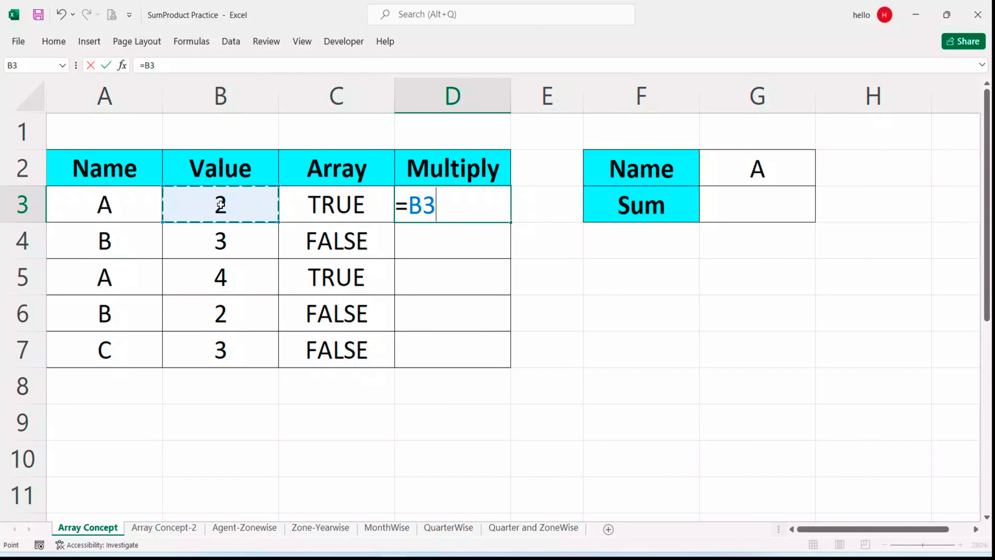
pyautogui.write('*')
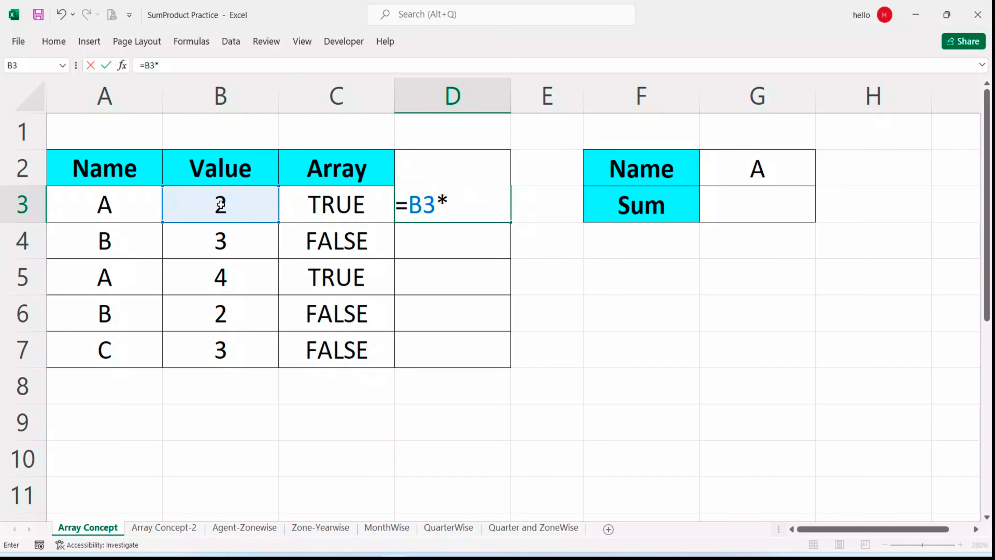
pyautogui.click(312, 199)
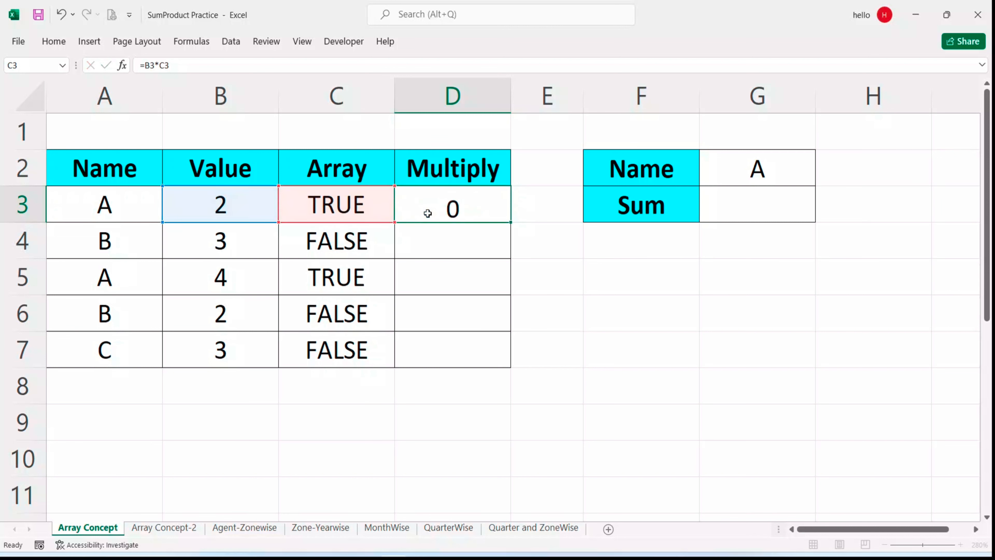
pyautogui.press('Return')
pyautogui.click(427, 214)
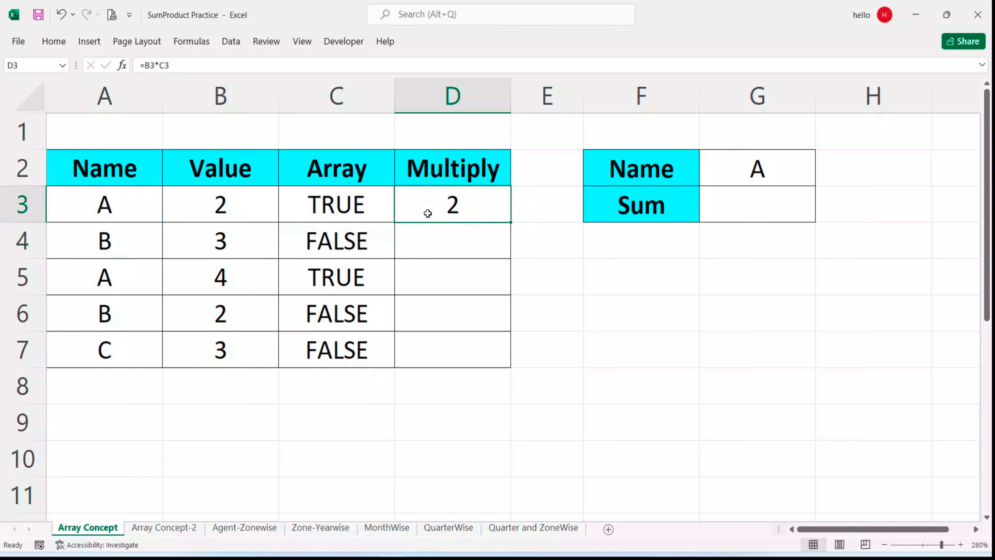
pyautogui.click(343, 208)
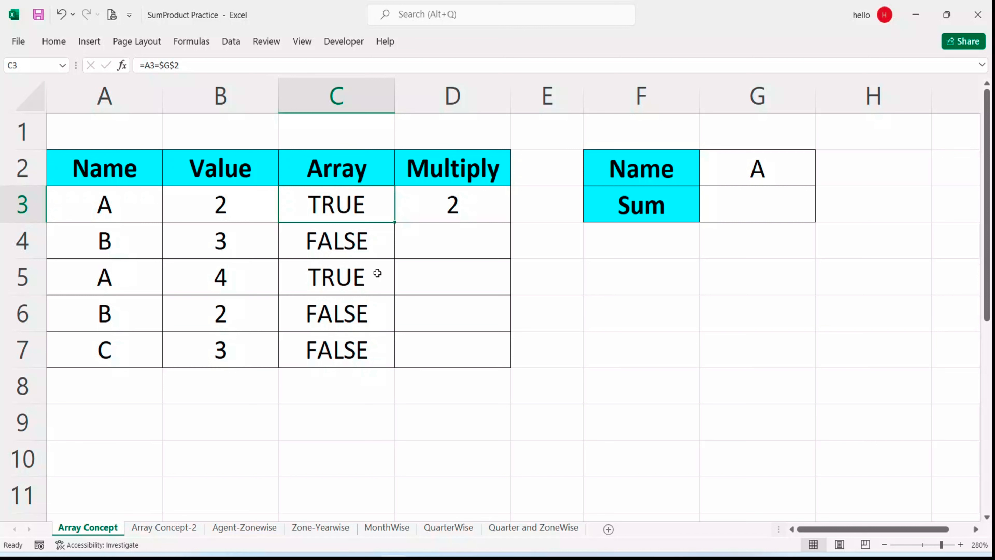
pyautogui.click(482, 216)
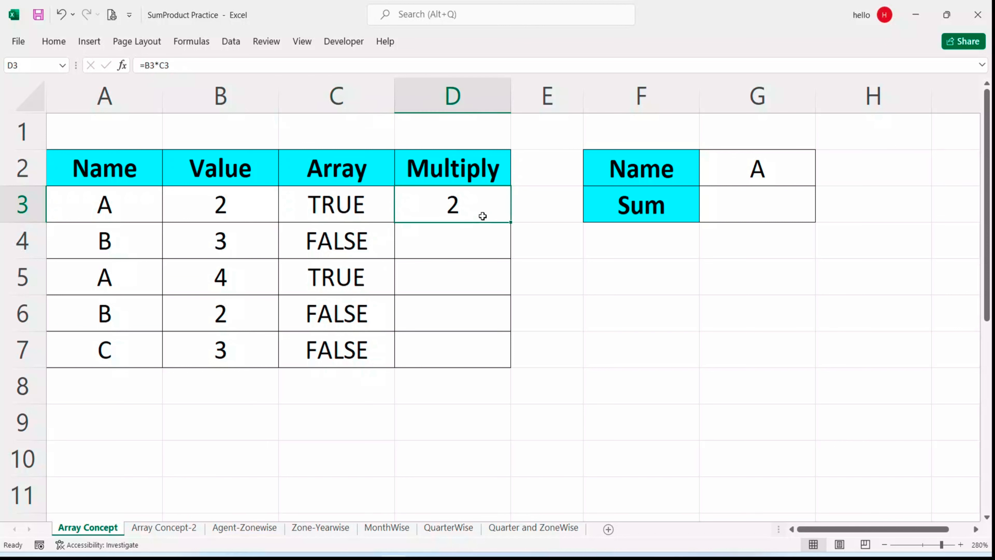
pyautogui.moveTo(507, 222); pyautogui.dragTo(506, 357)
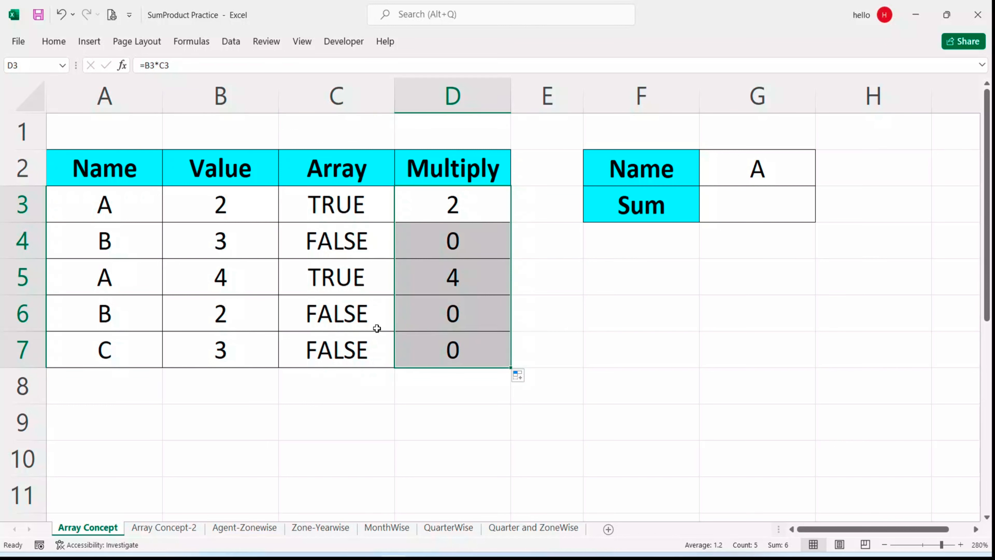
pyautogui.click(364, 324)
pyautogui.click(363, 350)
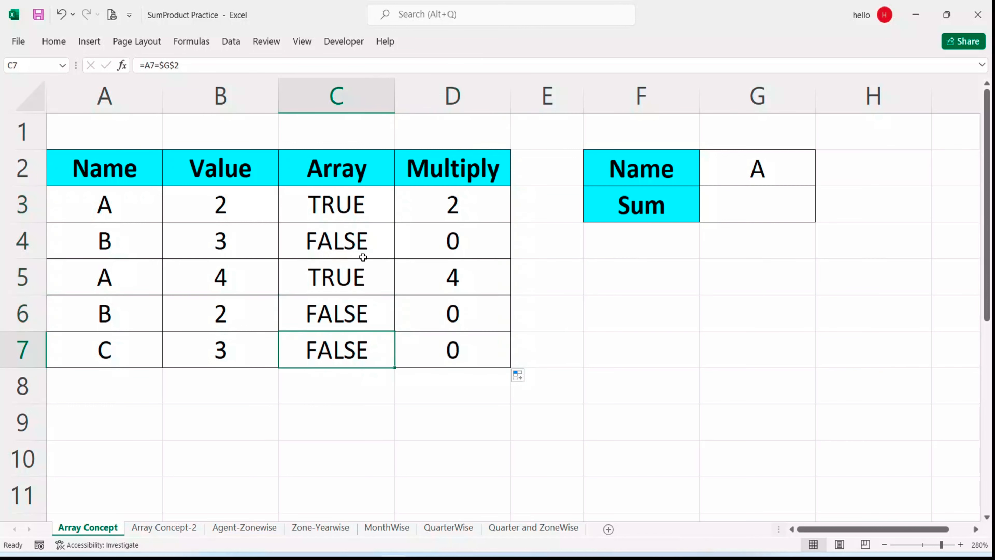
pyautogui.click(360, 246)
pyautogui.click(354, 213)
pyautogui.click(355, 275)
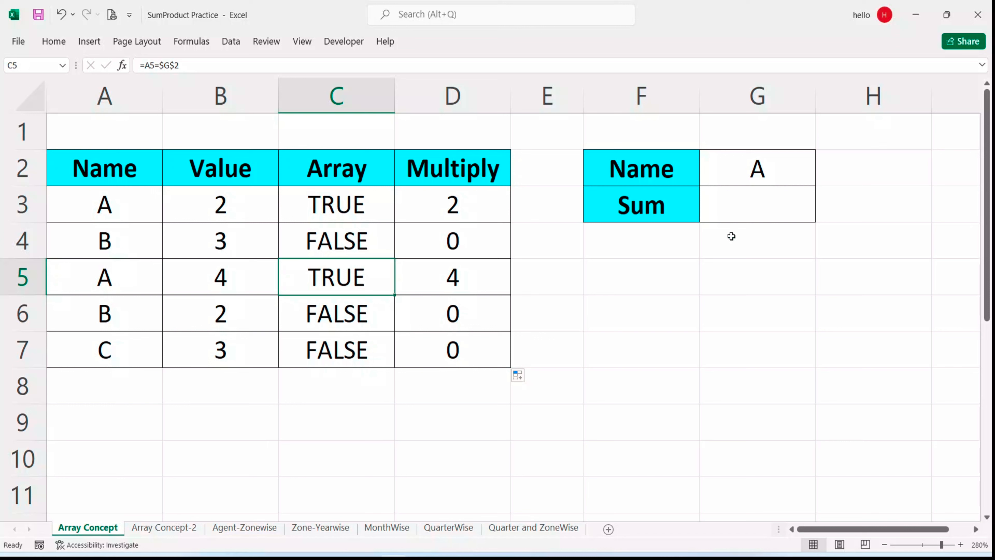
# Total the Multiply column in the Sum cell G3 with a SUM formula over D3:D7.
pyautogui.click(748, 212)
pyautogui.write('=')
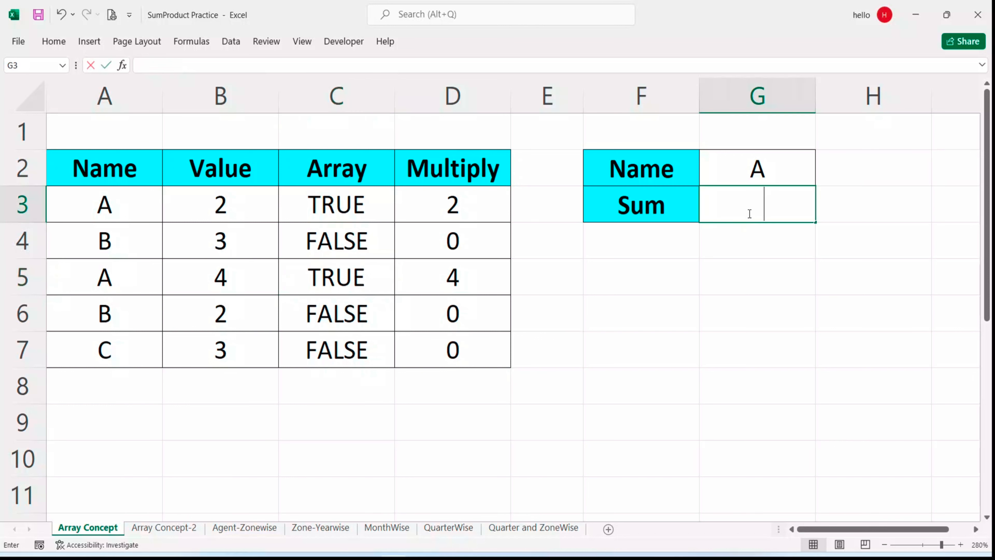
pyautogui.write('sum')
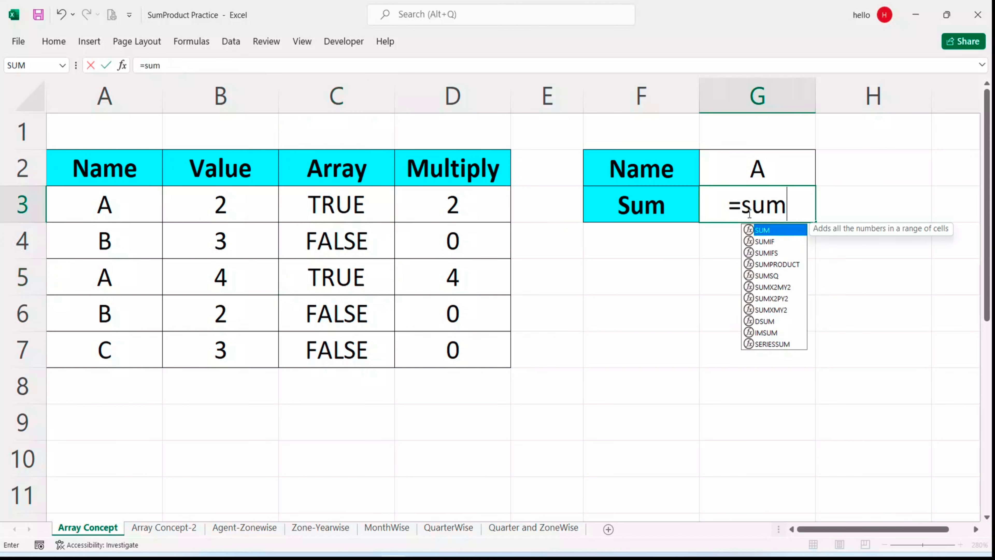
pyautogui.press('Tab')
pyautogui.moveTo(464, 213); pyautogui.dragTo(469, 340)
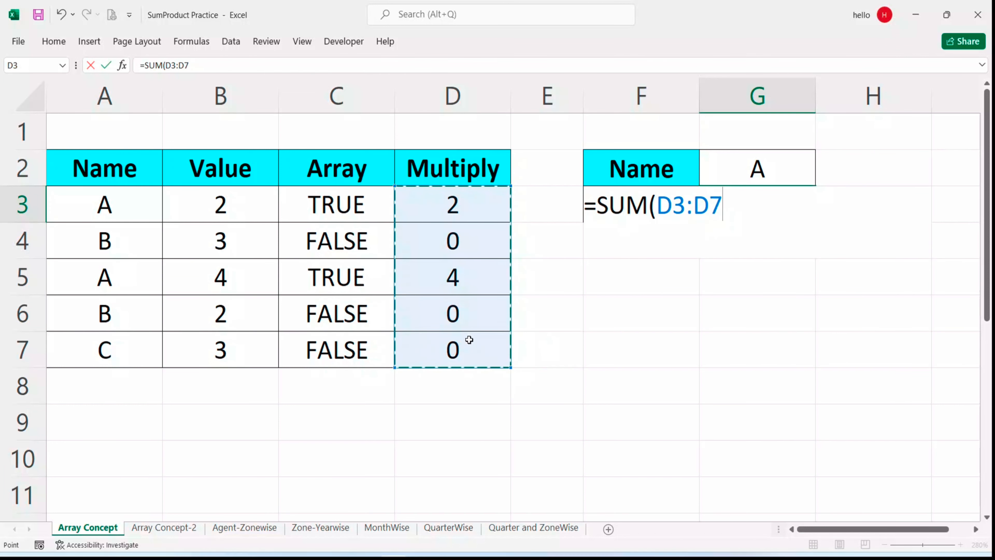
pyautogui.press('Return')
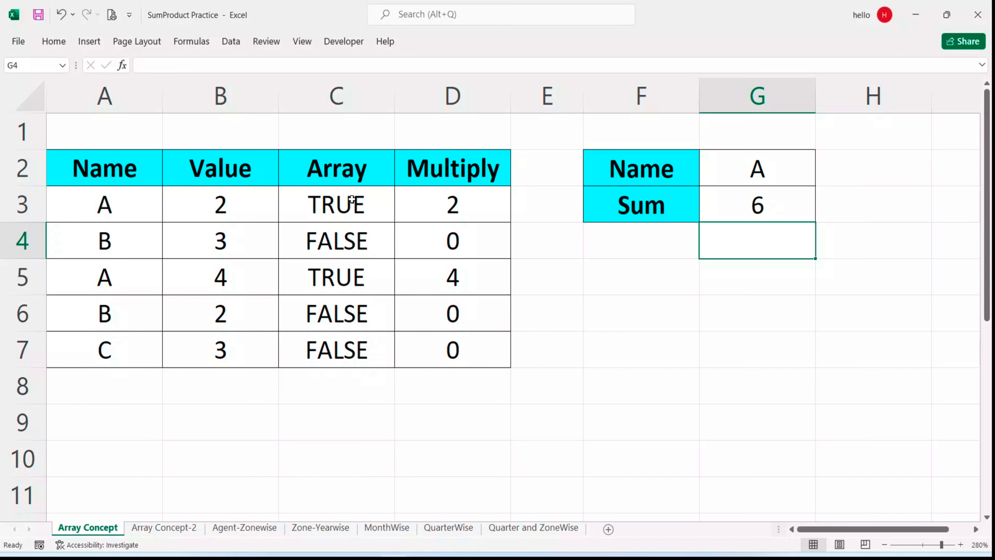
# Clear the comparison formulas from the Array column, cells C3 to C7.
pyautogui.click(140, 209)
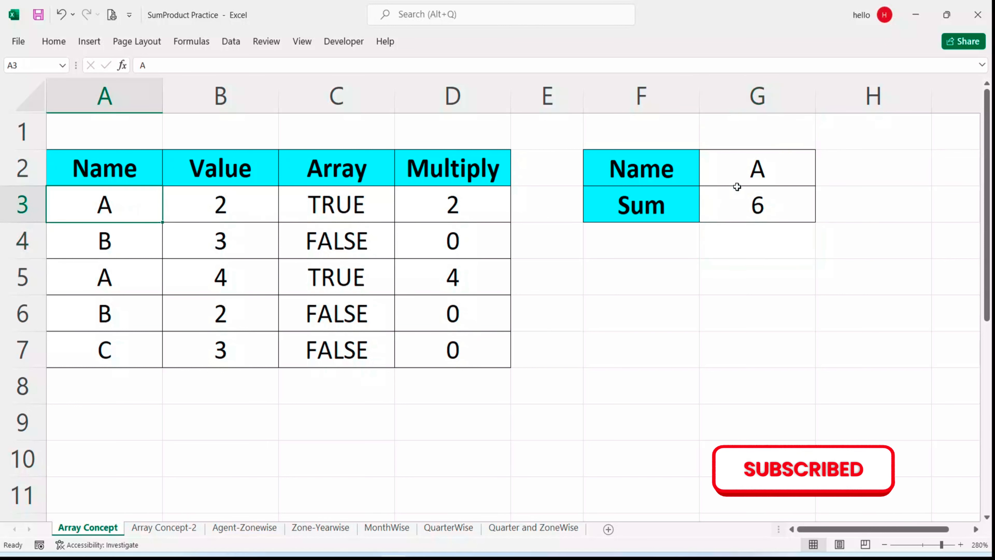
pyautogui.click(754, 178)
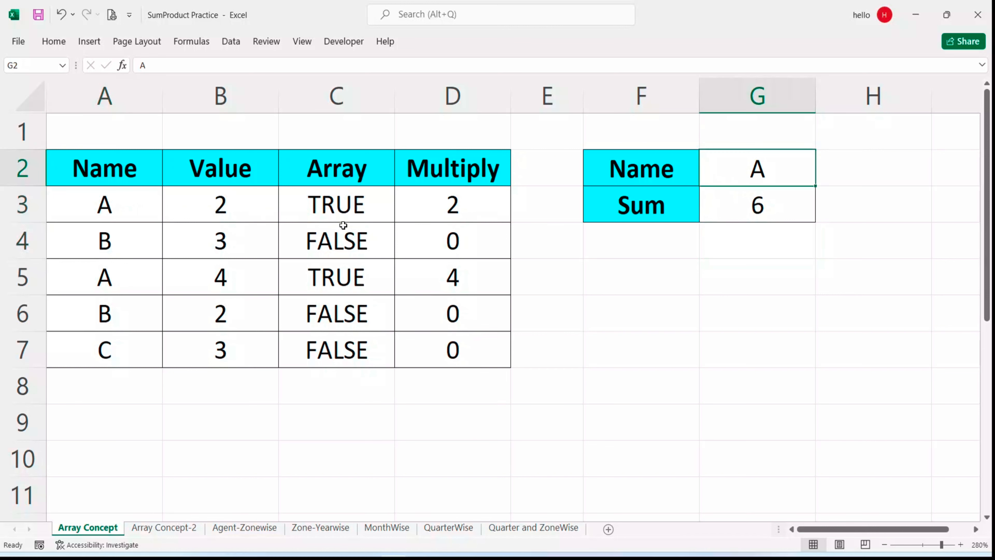
pyautogui.moveTo(340, 208); pyautogui.dragTo(343, 356)
pyautogui.press('Delete')
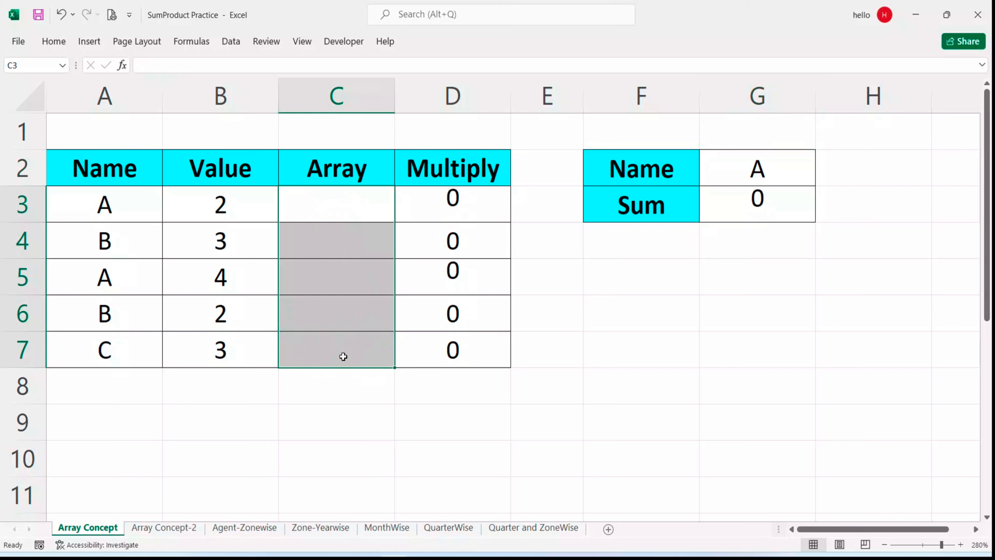
# Enter the array formula =($A$3:$A$7=$G$2) in cell C3 so it covers the whole Array column.
pyautogui.click(298, 200)
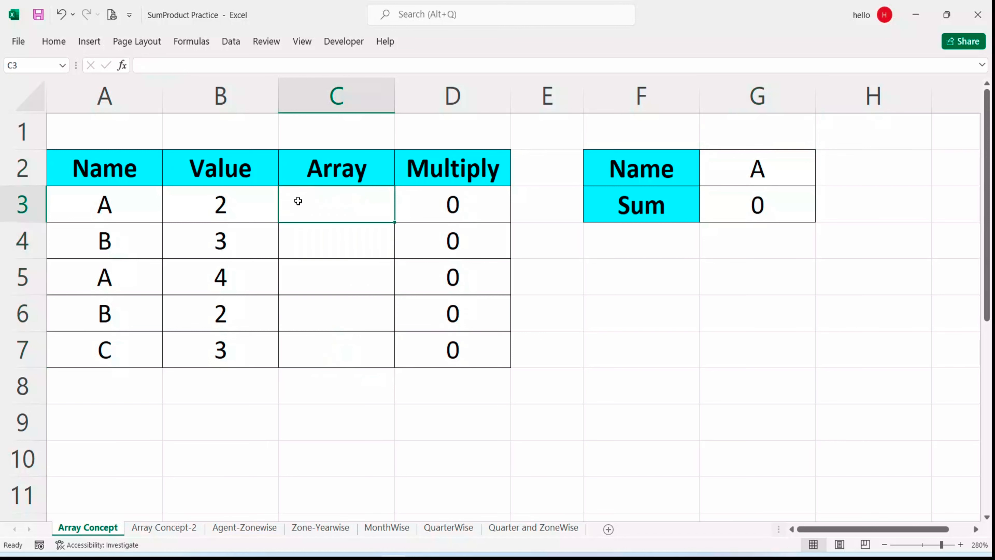
pyautogui.write('=')
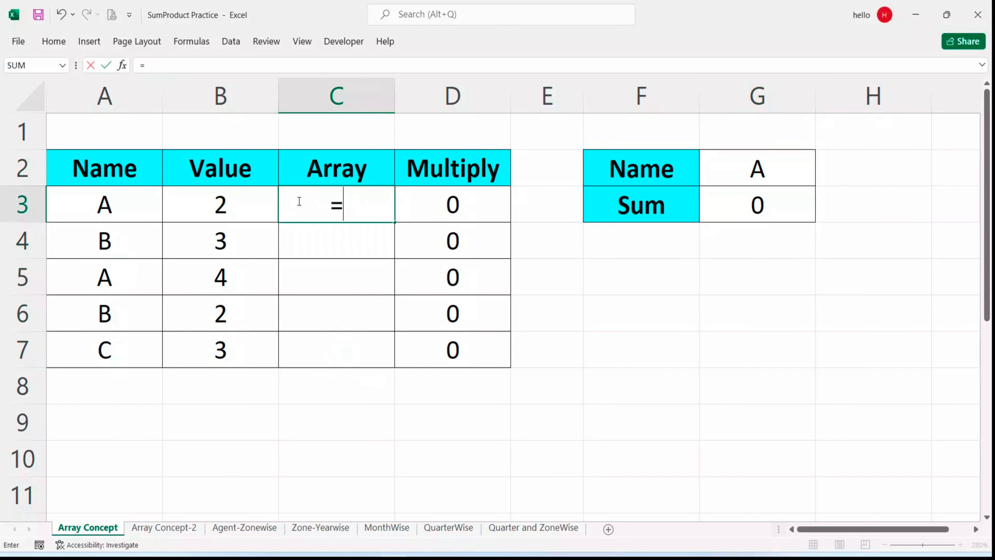
pyautogui.write('(')
pyautogui.moveTo(127, 211); pyautogui.dragTo(108, 324)
pyautogui.moveTo(108, 338); pyautogui.dragTo(108, 339)
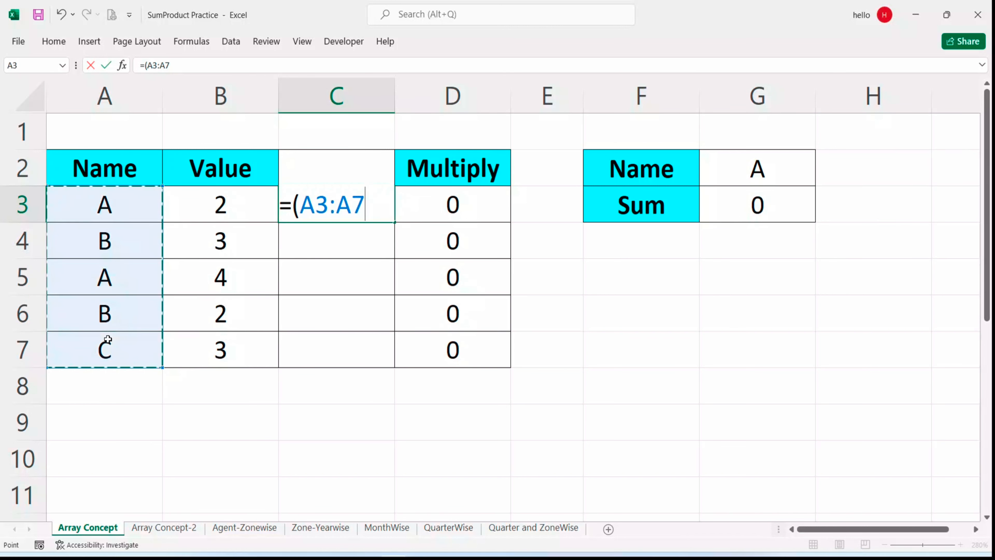
pyautogui.press('F4')
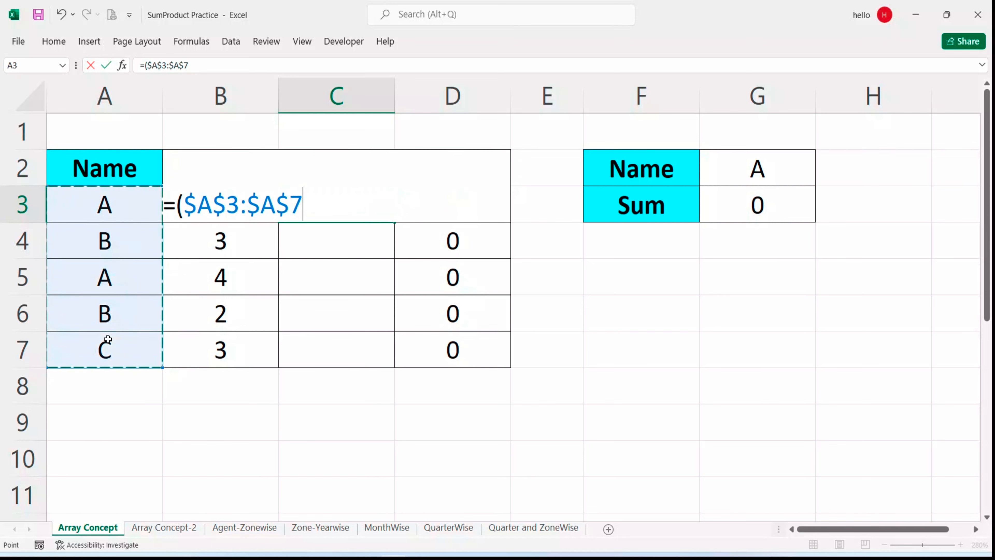
pyautogui.write('=')
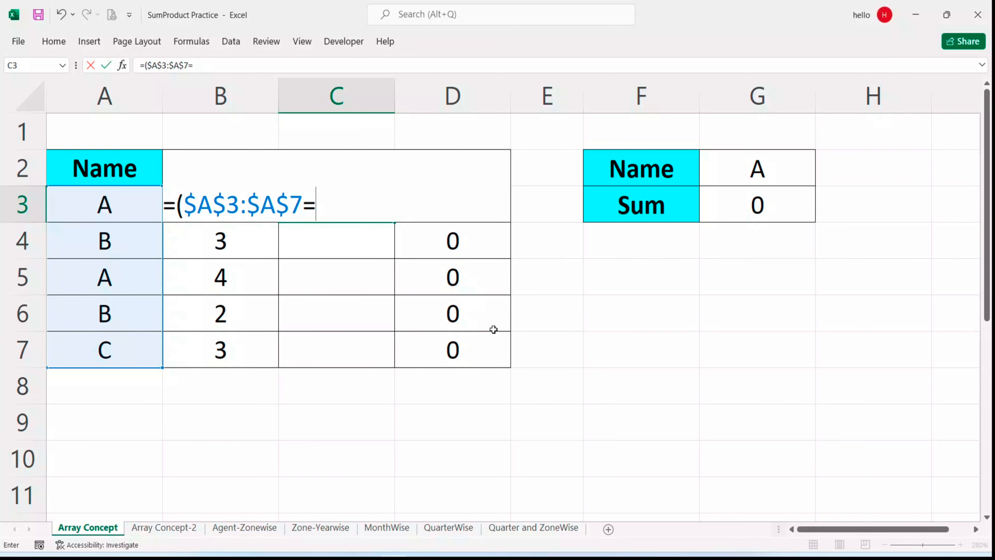
pyautogui.click(738, 179)
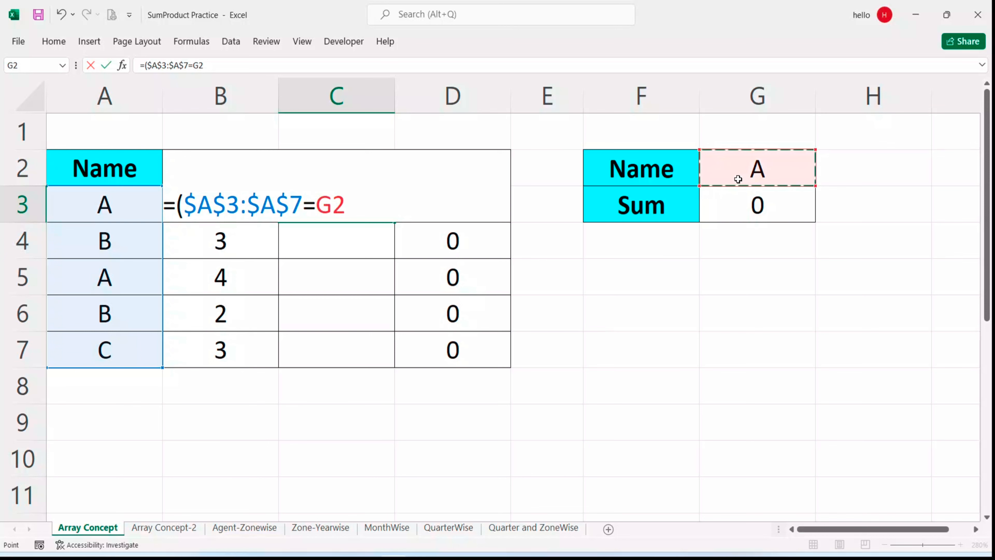
pyautogui.press('F4')
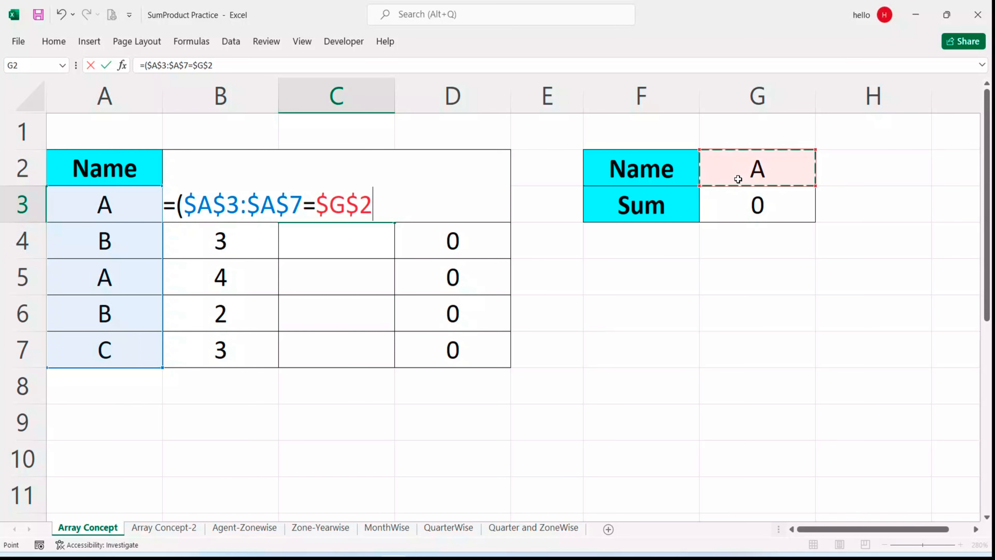
pyautogui.write(')')
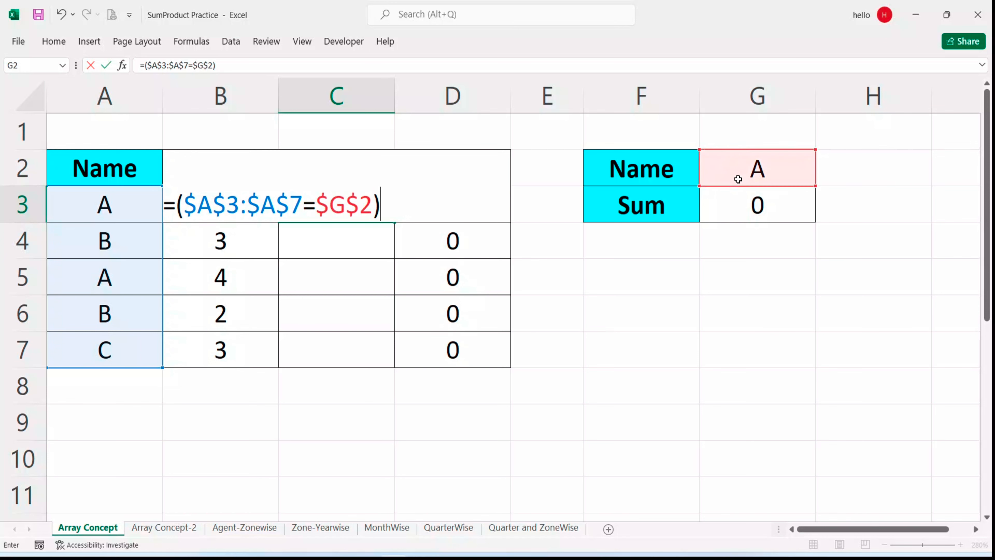
pyautogui.press('Return')
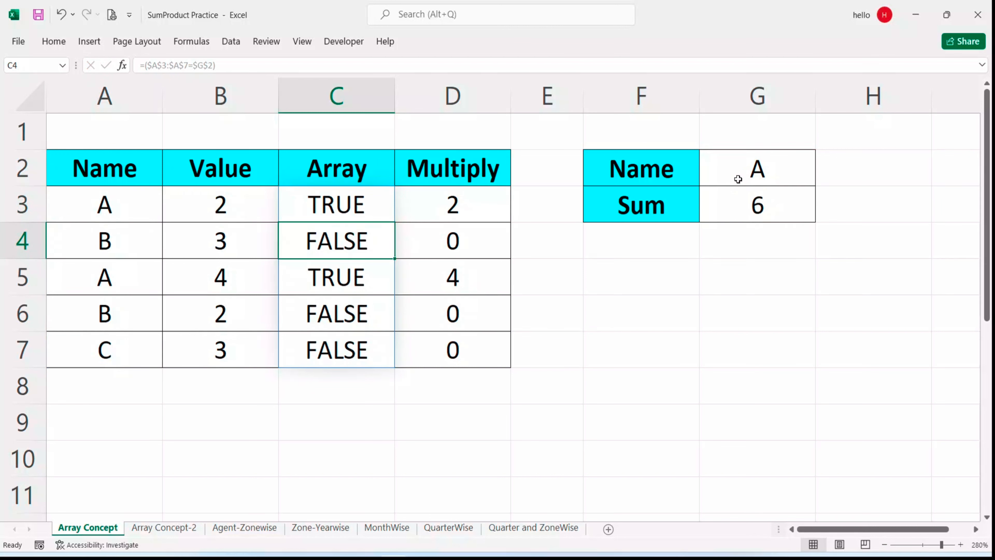
pyautogui.click(354, 217)
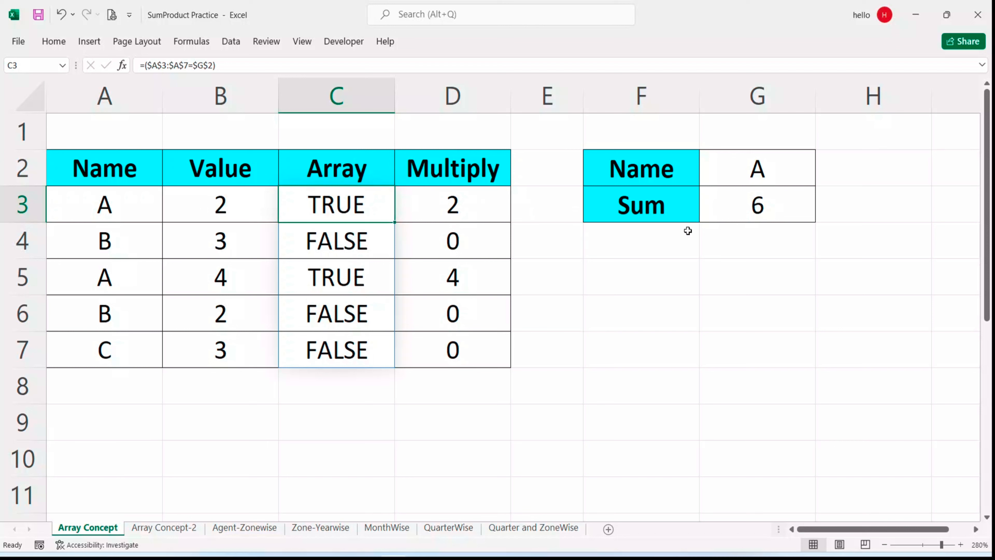
# Clear the contents of the Array and Multiply columns, cells C3 to D7.
pyautogui.click(742, 214)
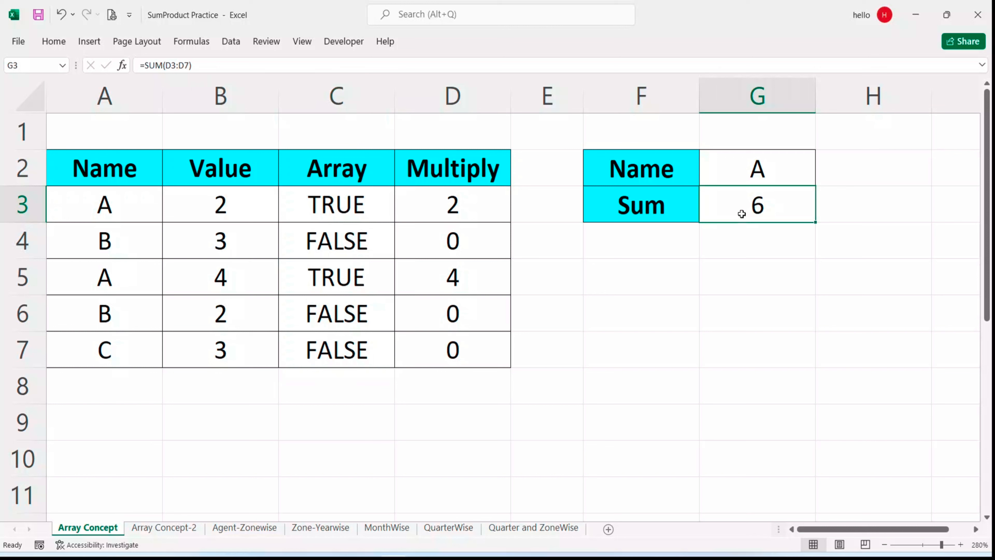
pyautogui.moveTo(384, 205); pyautogui.dragTo(430, 336)
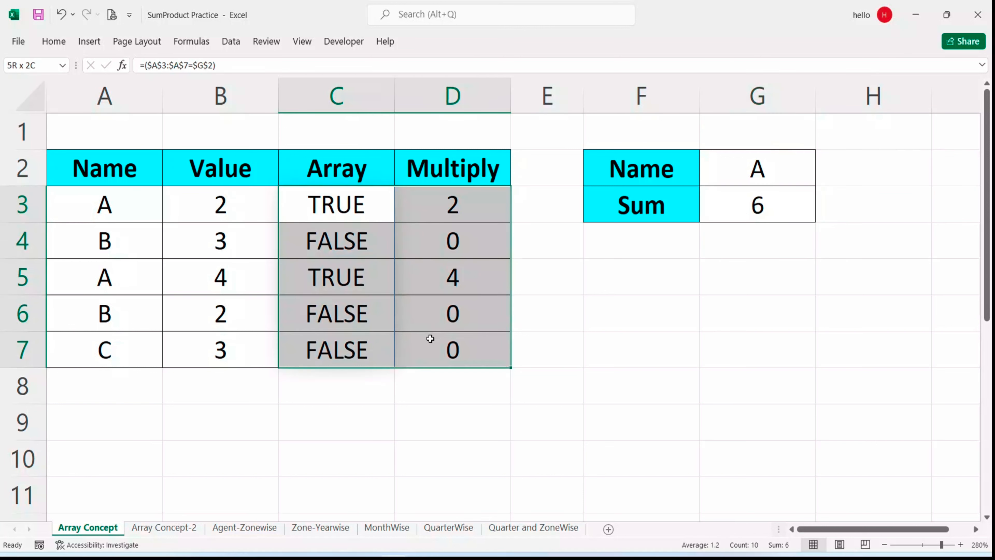
pyautogui.press('Delete')
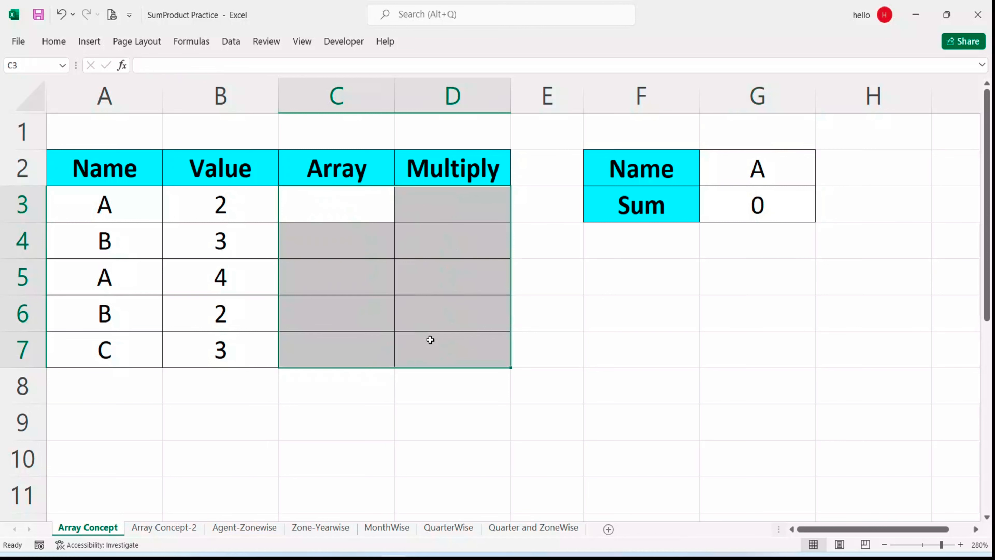
# Replace the formula in the Sum cell G3 with =SUM((A3:A7=G2)*(B3:B7)).
pyautogui.click(746, 196)
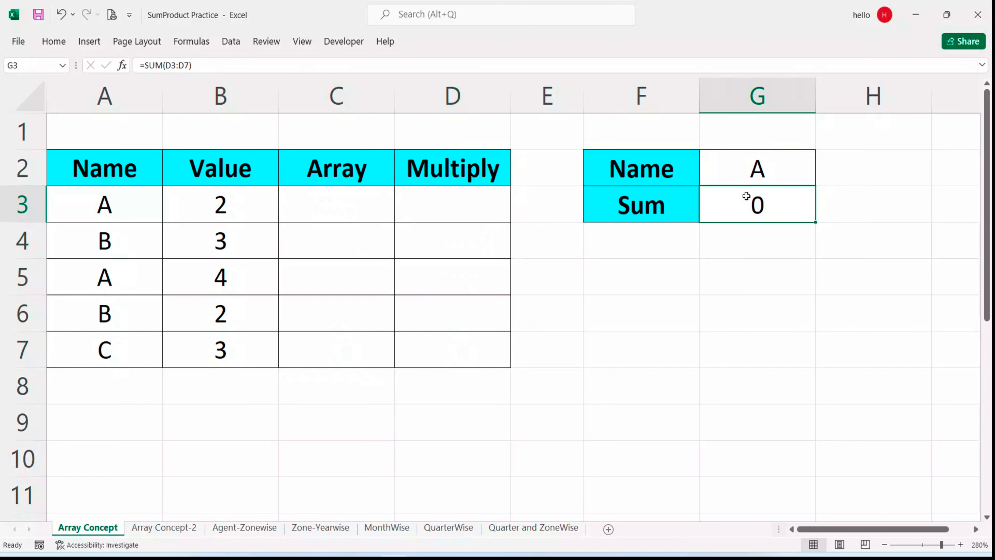
pyautogui.write('=')
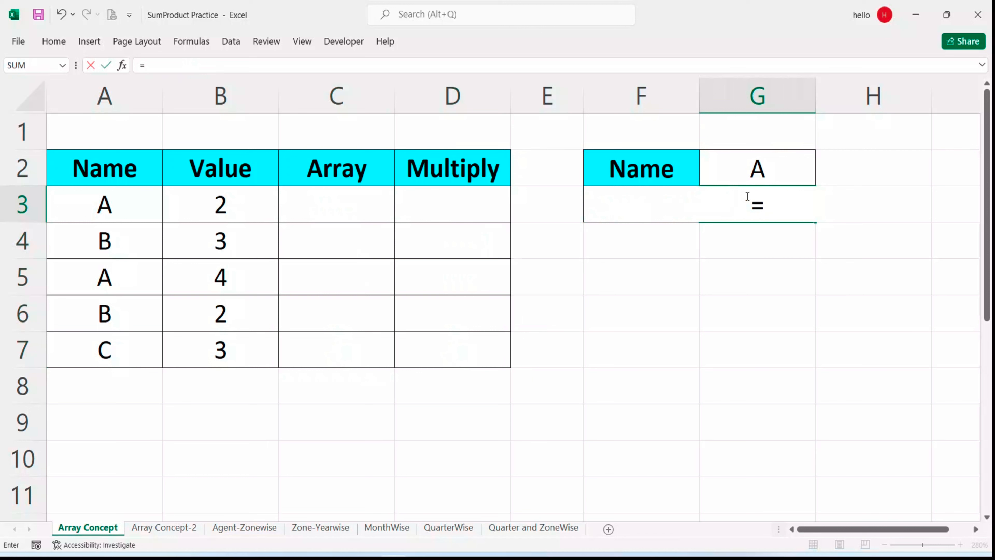
pyautogui.write('sum')
pyautogui.press('Tab')
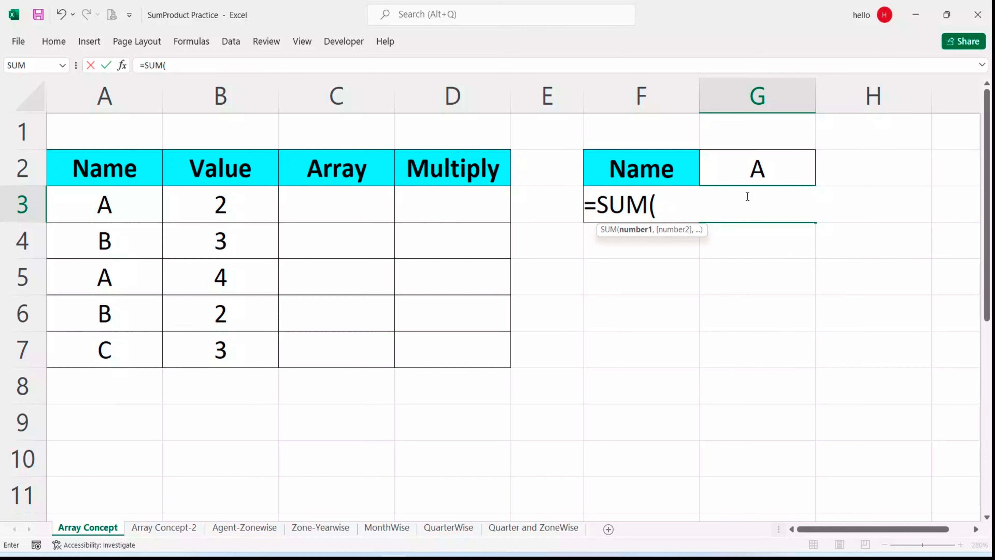
pyautogui.write('(')
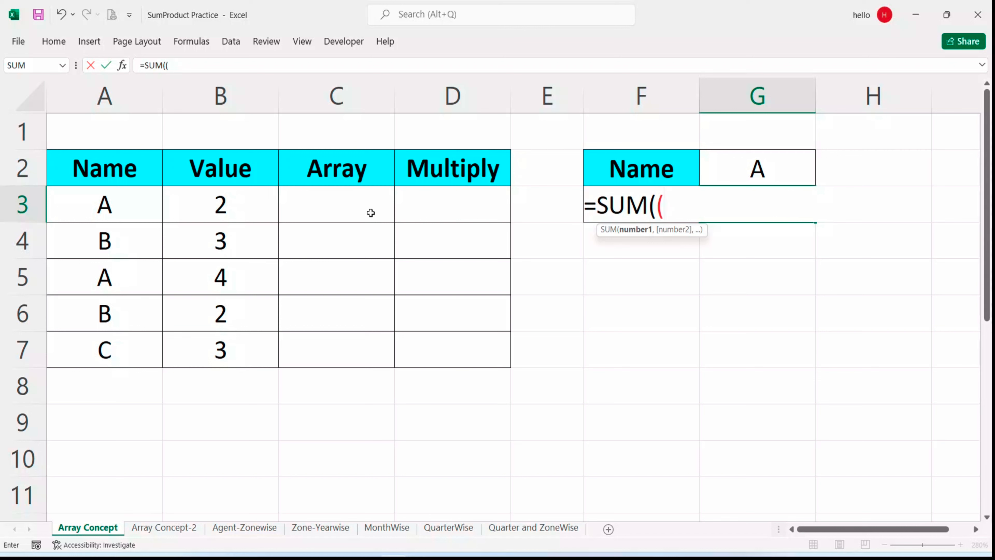
pyautogui.moveTo(129, 212); pyautogui.dragTo(114, 335)
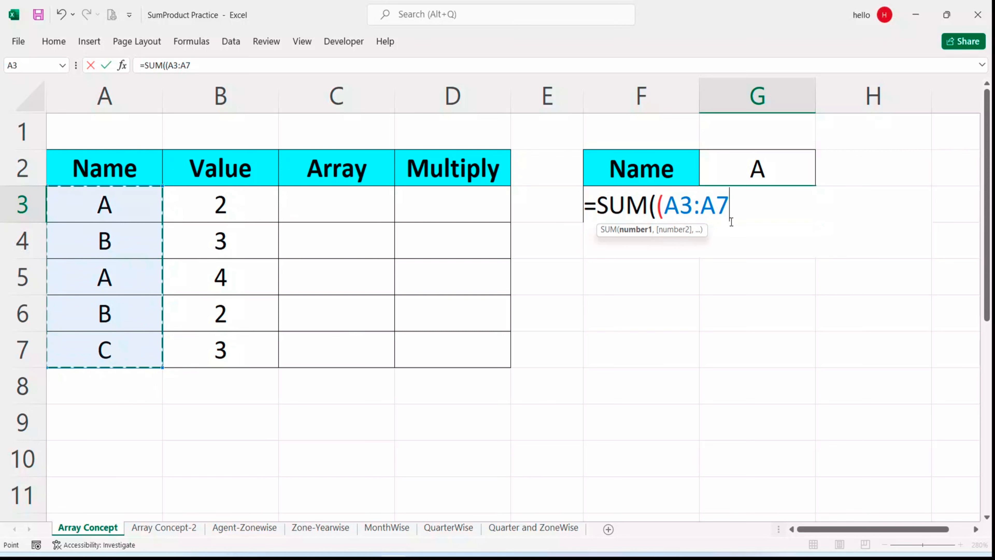
pyautogui.write('=')
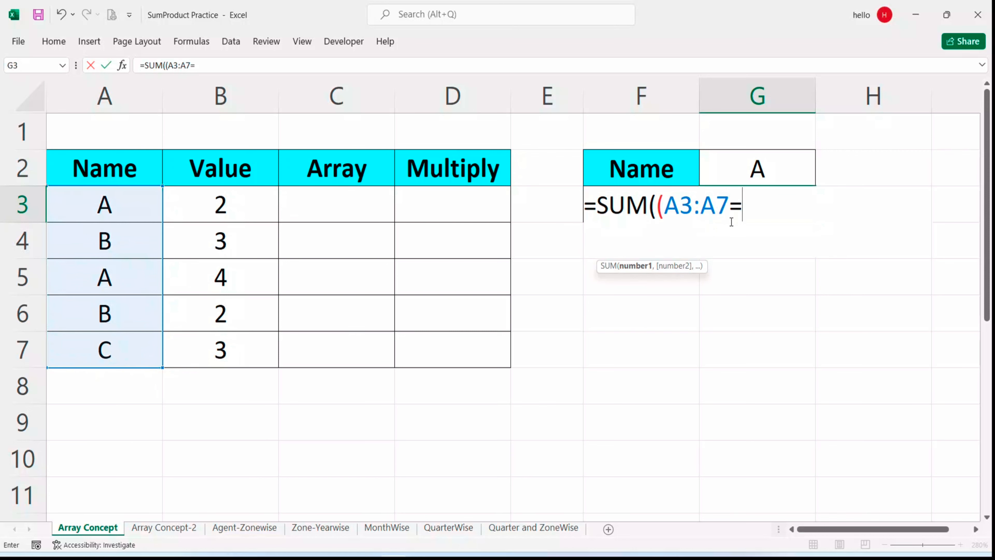
pyautogui.click(747, 162)
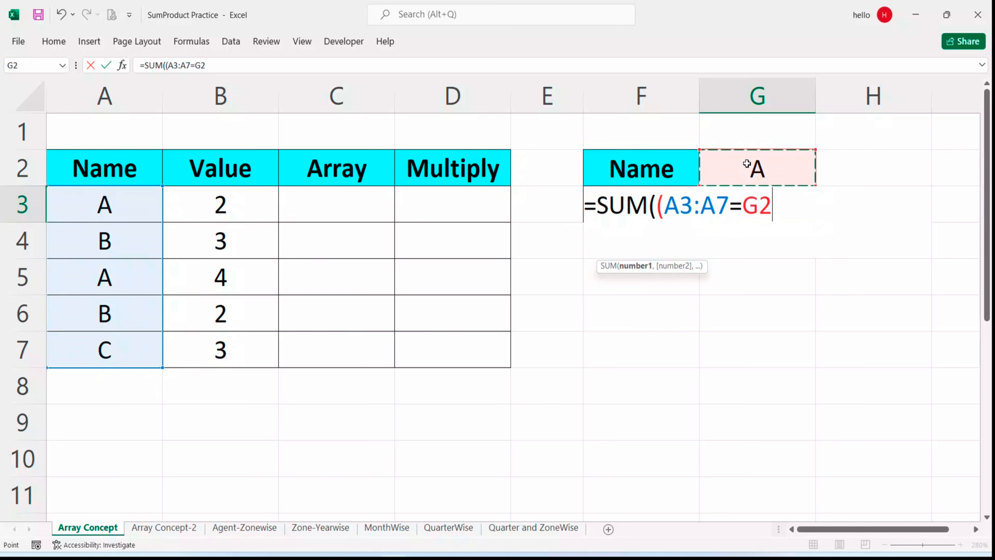
pyautogui.write(')')
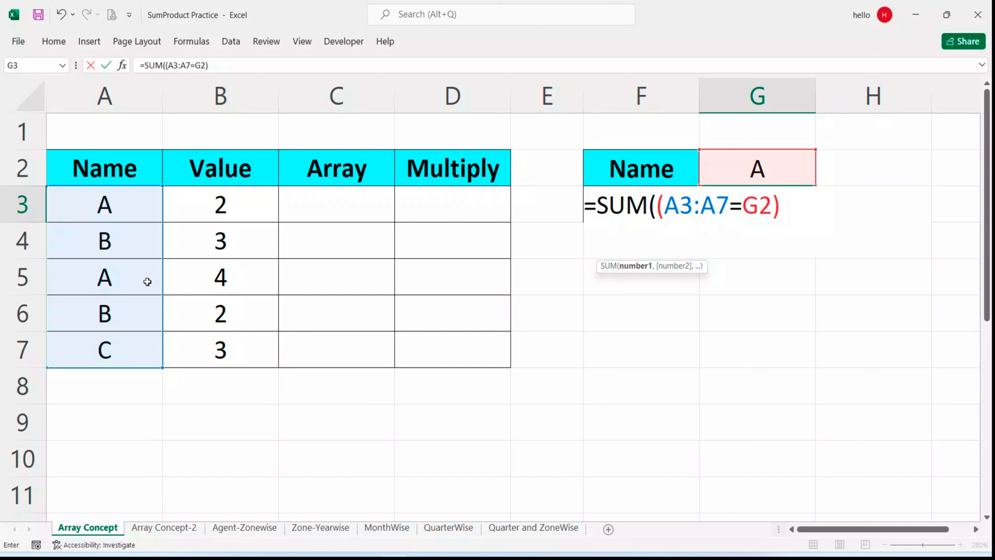
pyautogui.write('*(')
pyautogui.moveTo(245, 204); pyautogui.dragTo(248, 337)
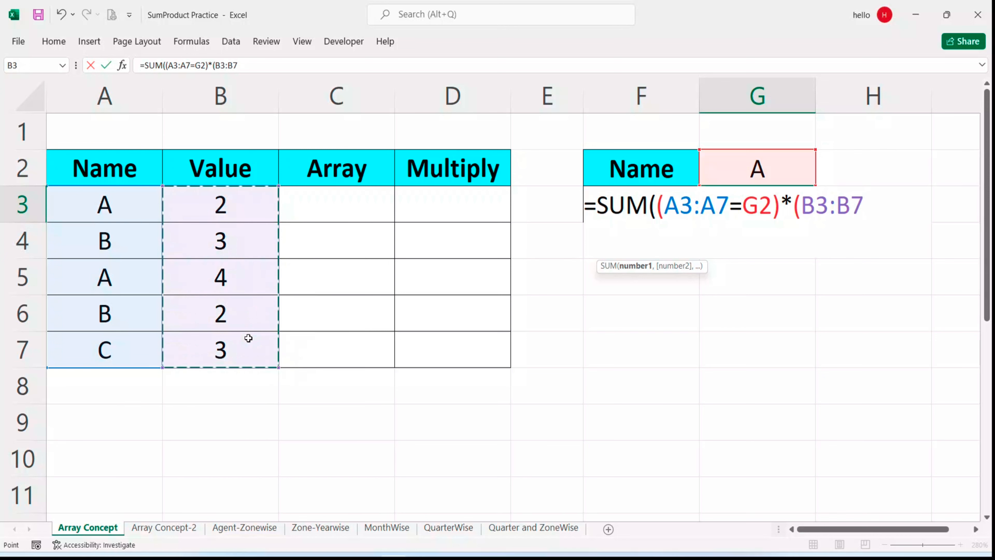
pyautogui.write('))')
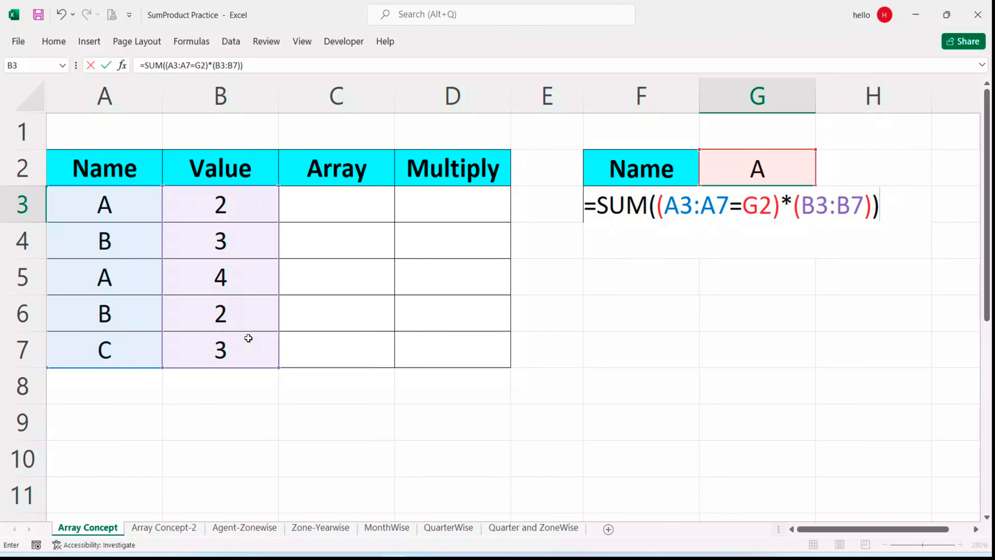
pyautogui.press('Return')
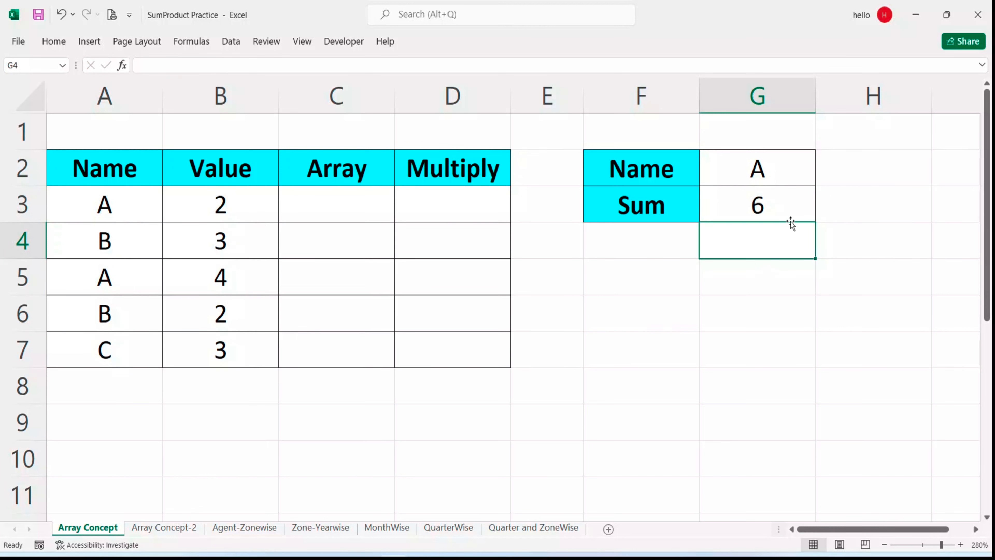
pyautogui.click(776, 205)
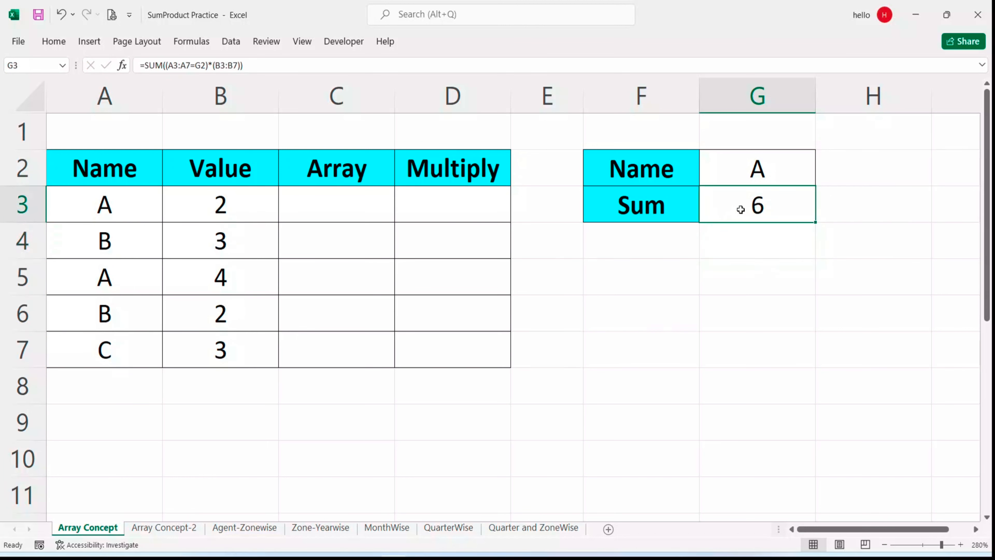
# Open the Array Concept-2 sheet and examine its Item, Rate and Qnty columns, the Grand Total cell and the helper formulas in column D.
pyautogui.click(182, 528)
pyautogui.click(202, 446)
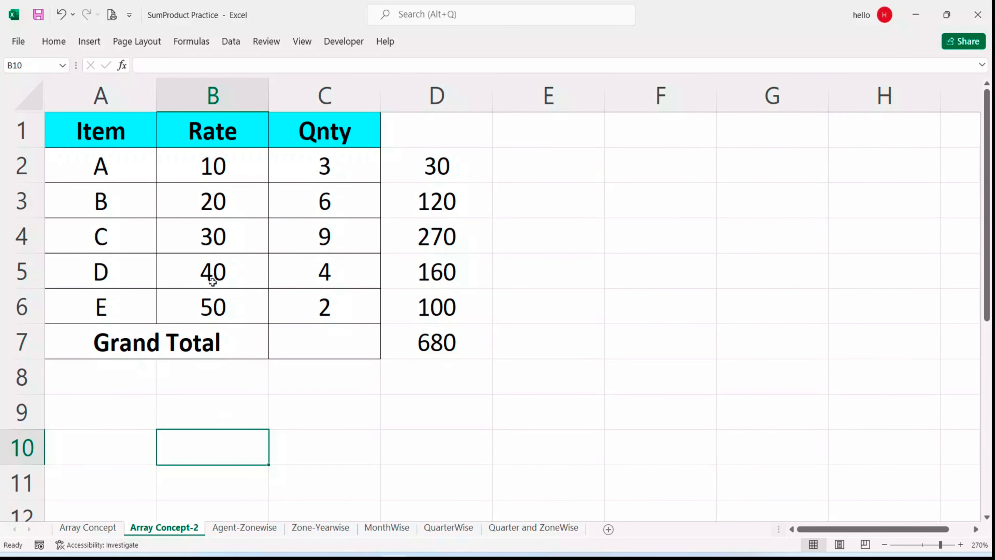
pyautogui.moveTo(122, 179); pyautogui.dragTo(116, 308)
pyautogui.moveTo(193, 137); pyautogui.dragTo(206, 308)
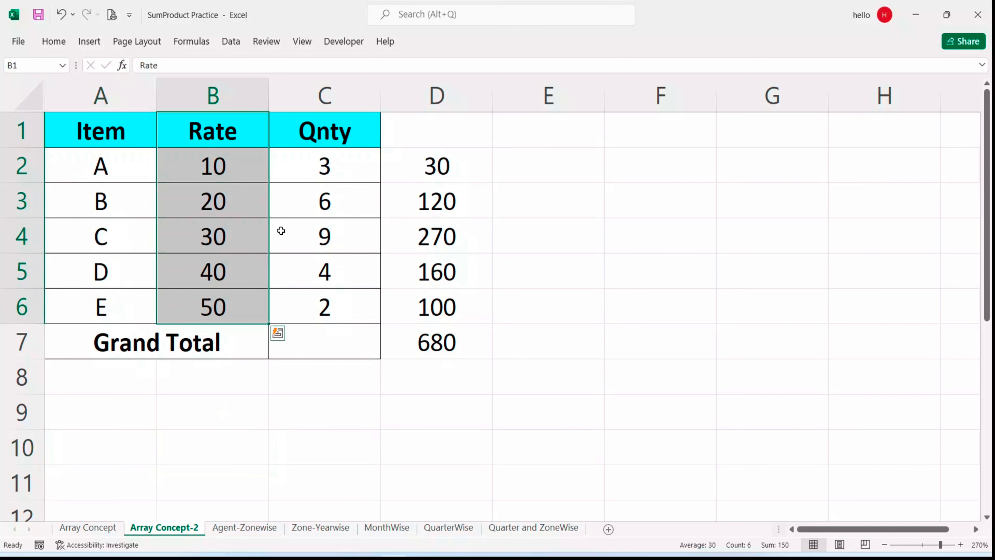
pyautogui.moveTo(318, 137); pyautogui.dragTo(324, 309)
pyautogui.click(324, 348)
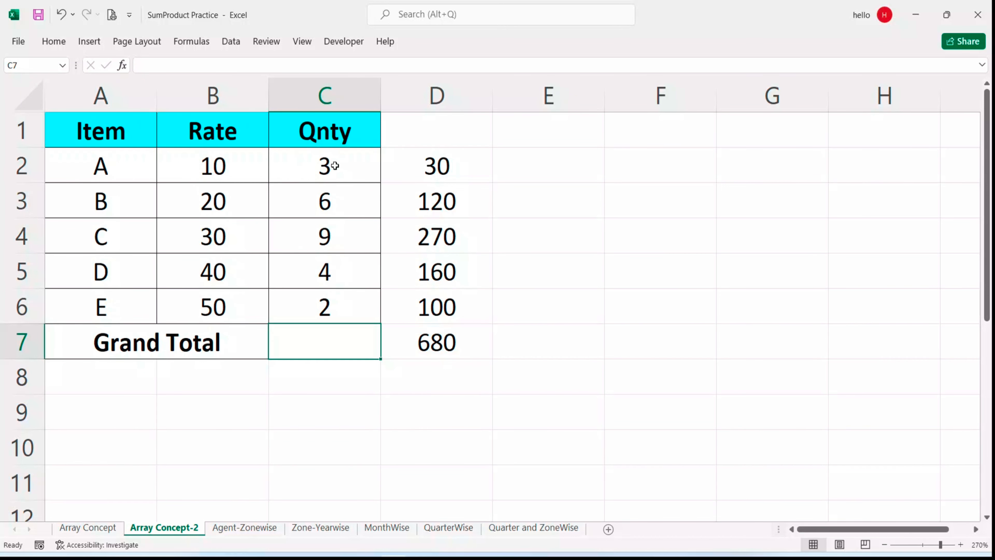
pyautogui.click(440, 348)
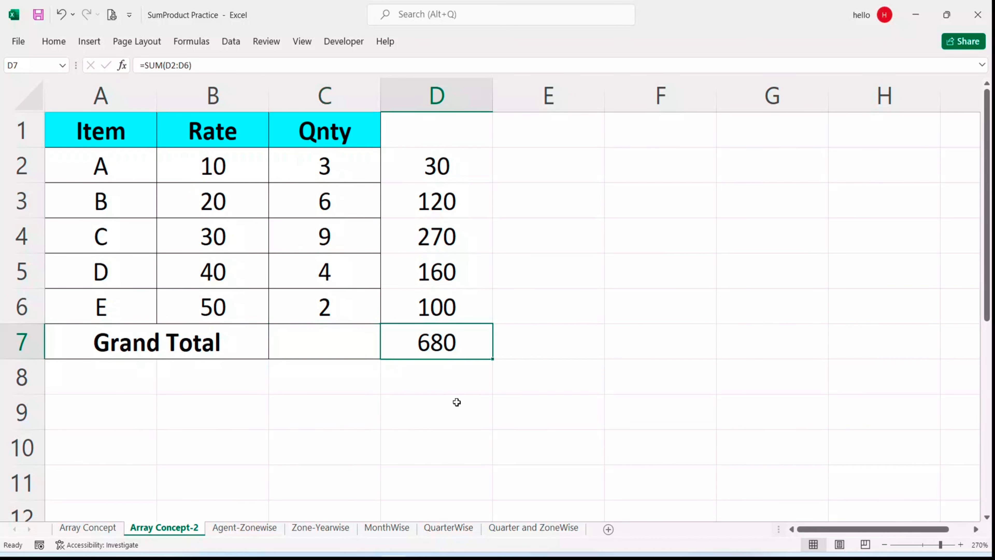
pyautogui.click(232, 160)
pyautogui.click(311, 164)
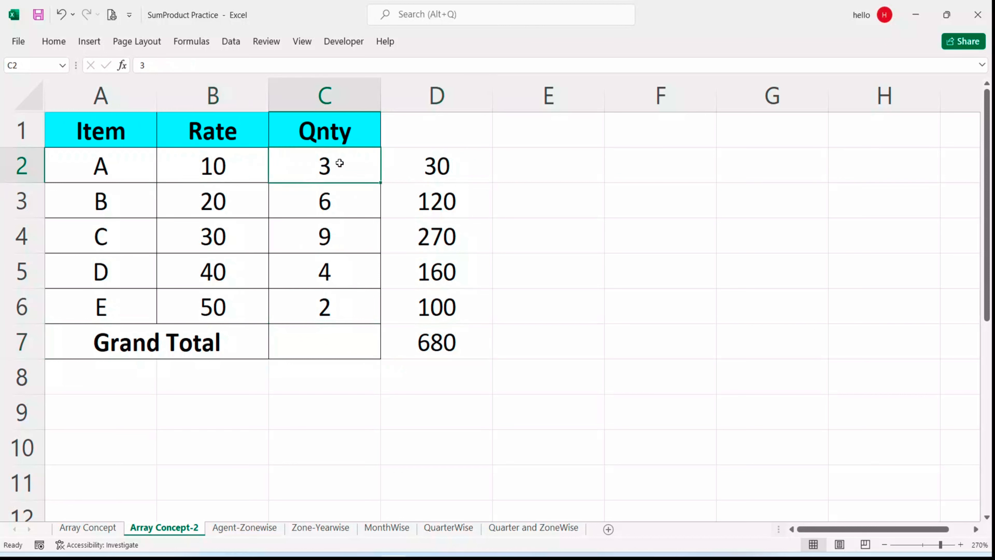
pyautogui.click(426, 165)
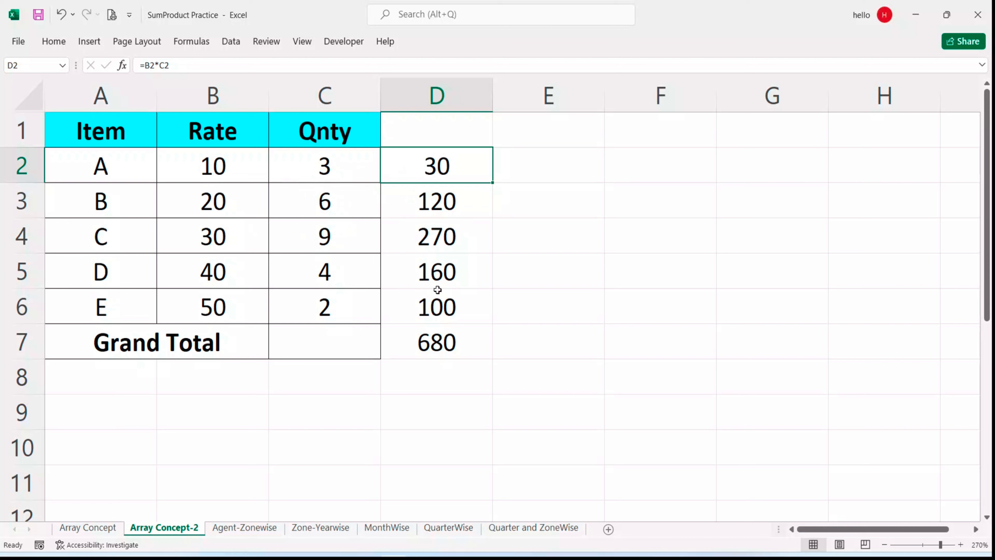
pyautogui.click(452, 347)
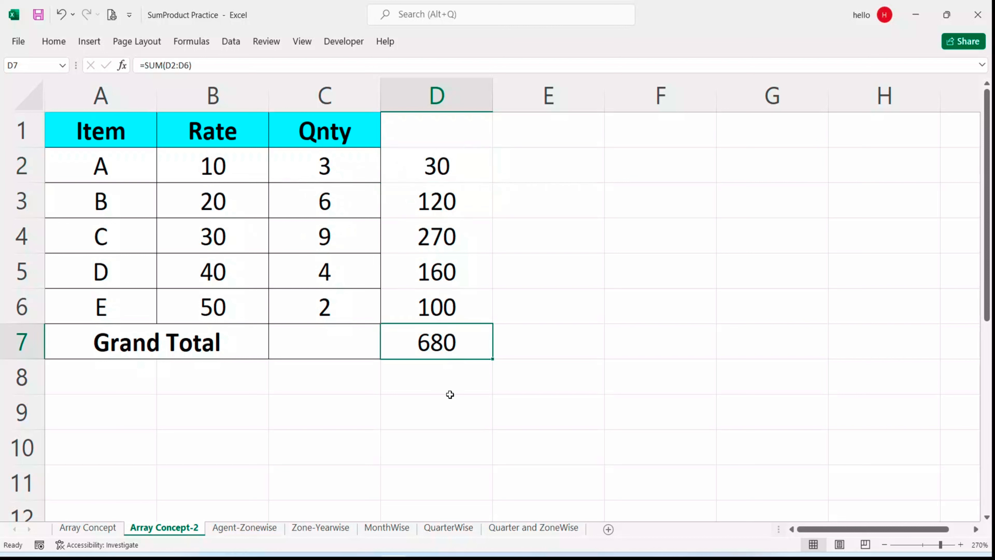
# Enter the formula =SUM((B2:B6)*(C2:C6)) in the Grand Total cell C7 to total rate times quantity.
pyautogui.moveTo(439, 165); pyautogui.dragTo(431, 337)
pyautogui.click(312, 348)
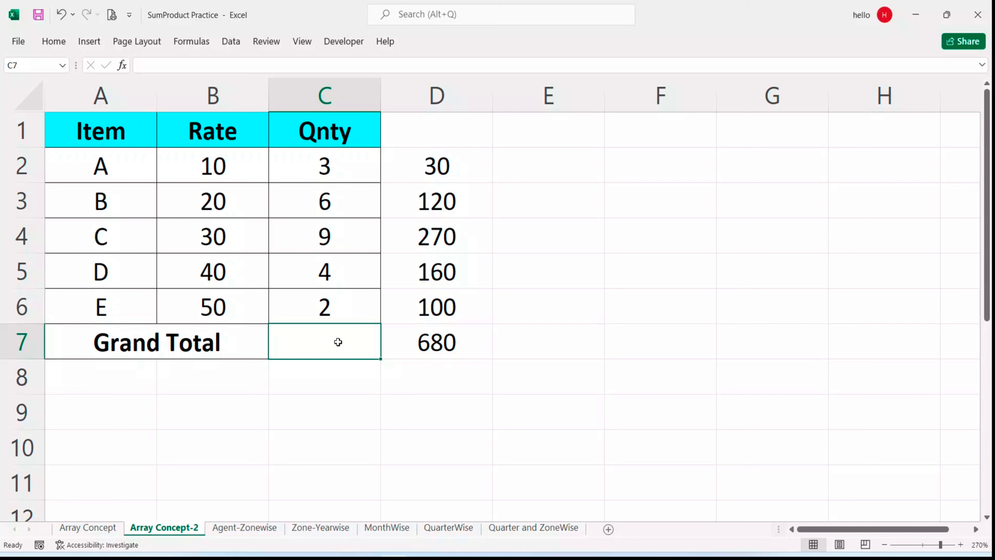
pyautogui.write('=su')
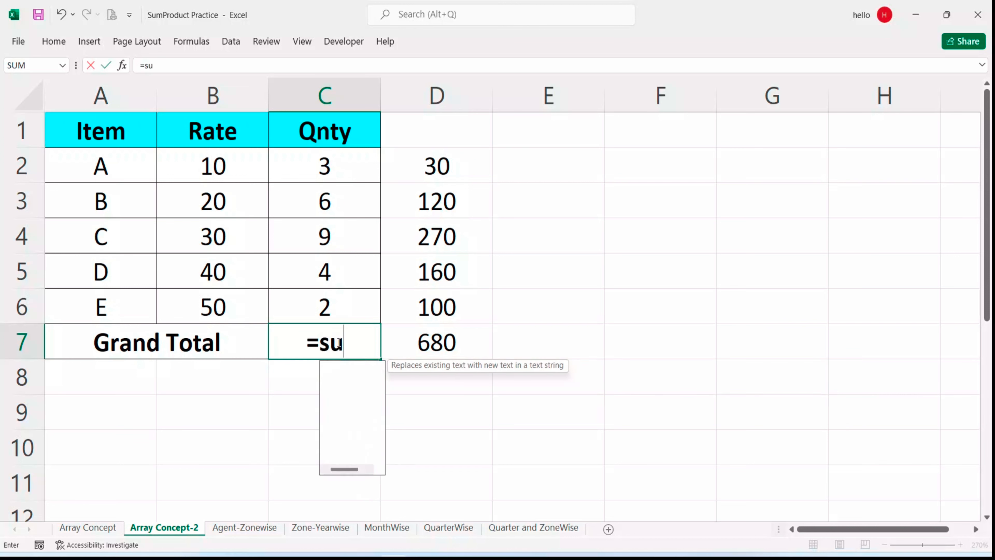
pyautogui.write('m')
pyautogui.press('Tab')
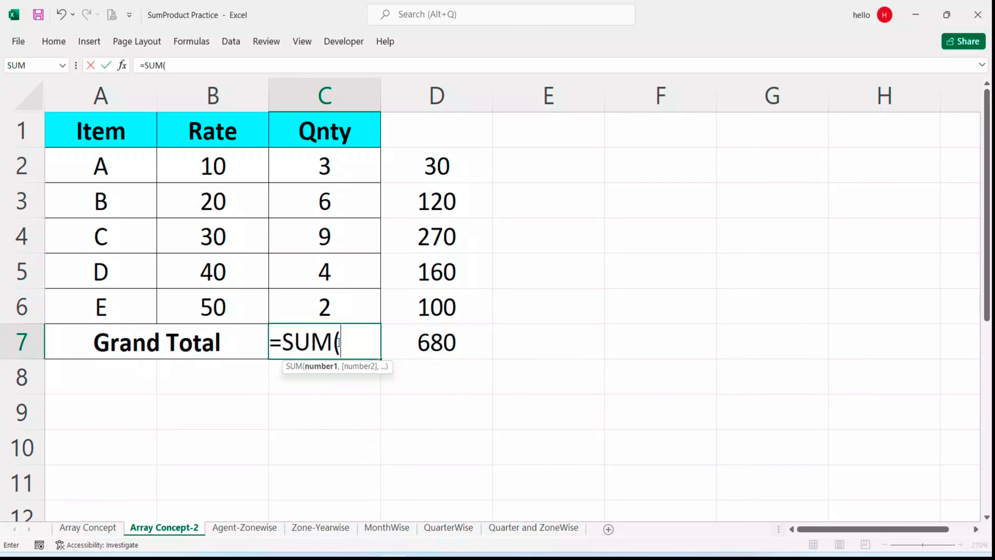
pyautogui.write('(')
pyautogui.moveTo(229, 171); pyautogui.dragTo(201, 308)
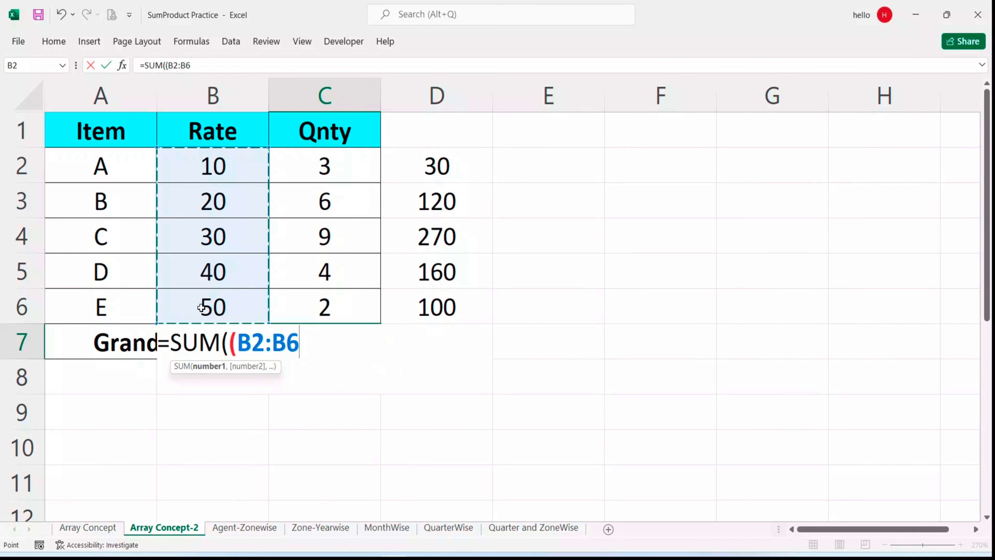
pyautogui.write(')')
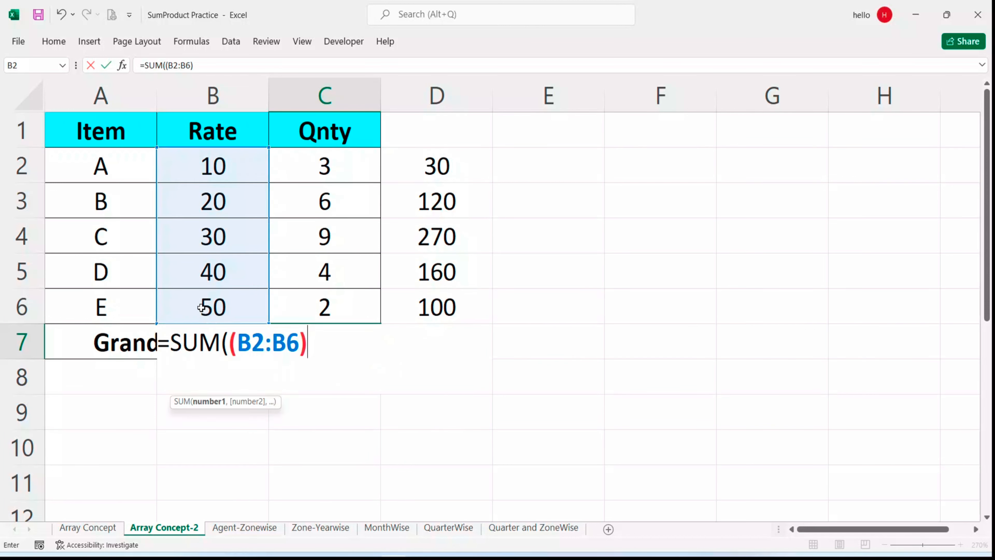
pyautogui.write('*(')
pyautogui.moveTo(322, 161); pyautogui.dragTo(329, 311)
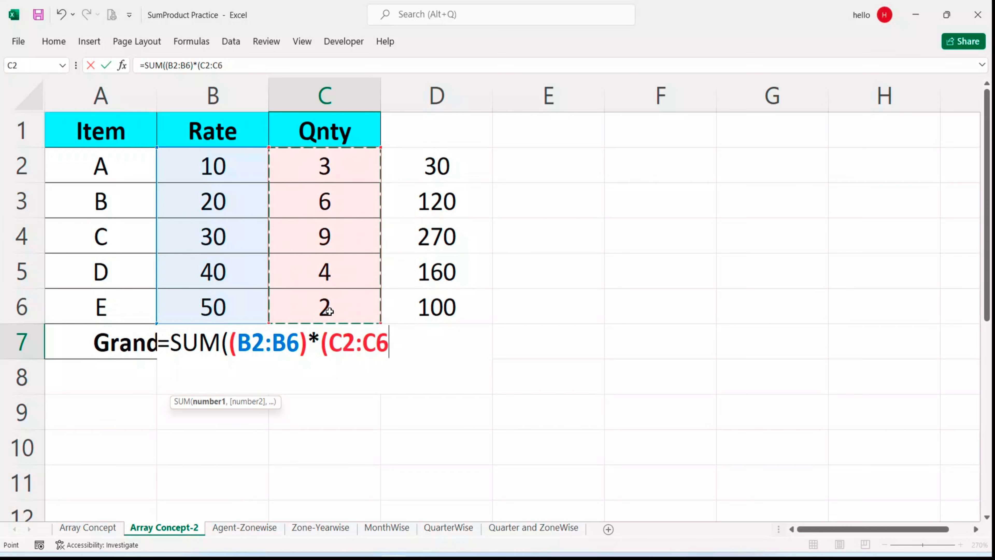
pyautogui.write(')')
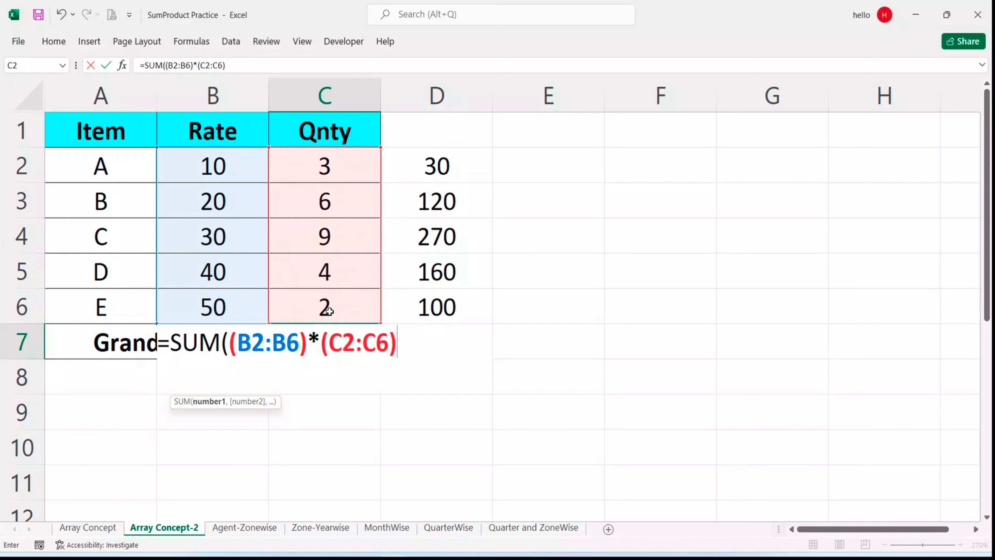
pyautogui.write(')')
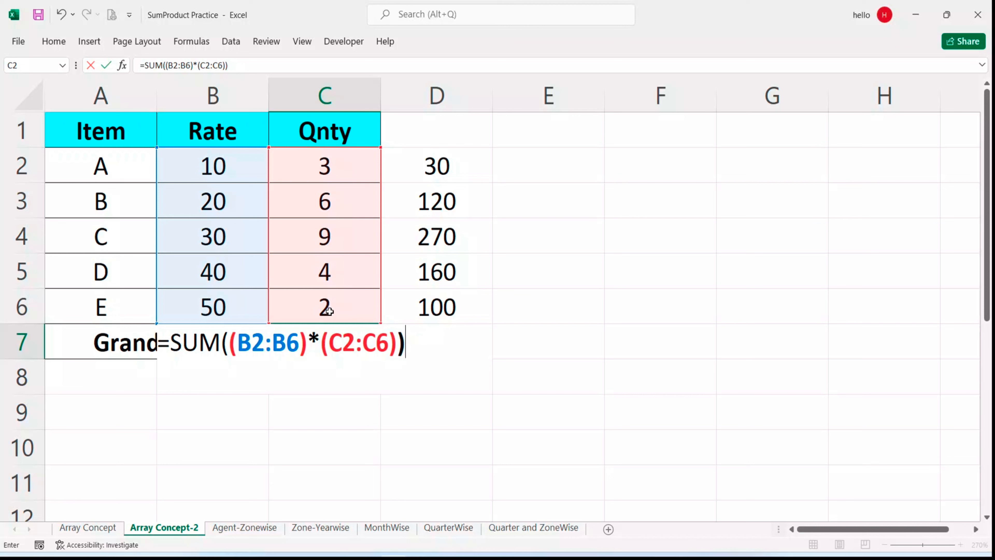
pyautogui.press('Return')
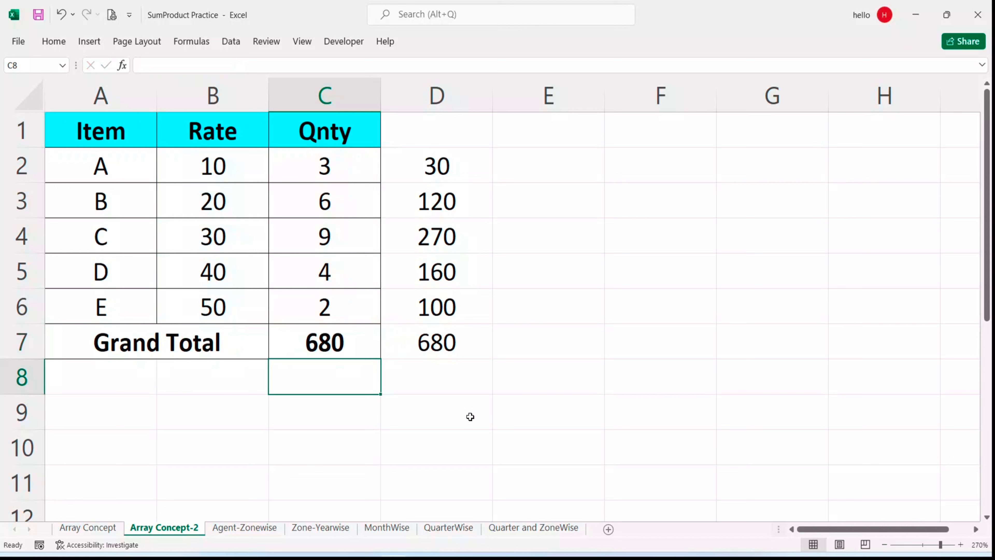
# Compare the Grand Total formula in cell C7 with the helper calculations in cells D2 to D7.
pyautogui.click(327, 347)
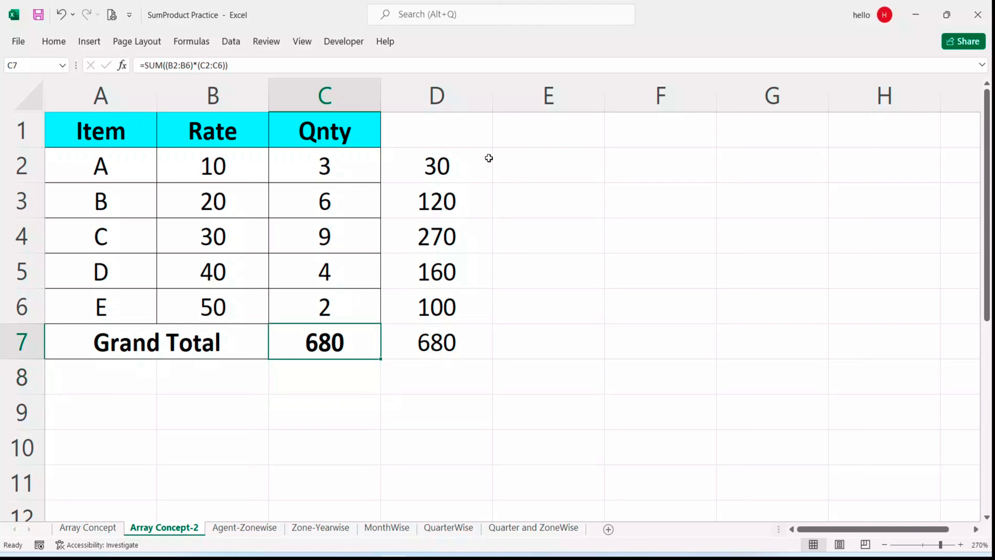
pyautogui.click(462, 175)
pyautogui.moveTo(462, 176); pyautogui.dragTo(440, 334)
pyautogui.click(322, 340)
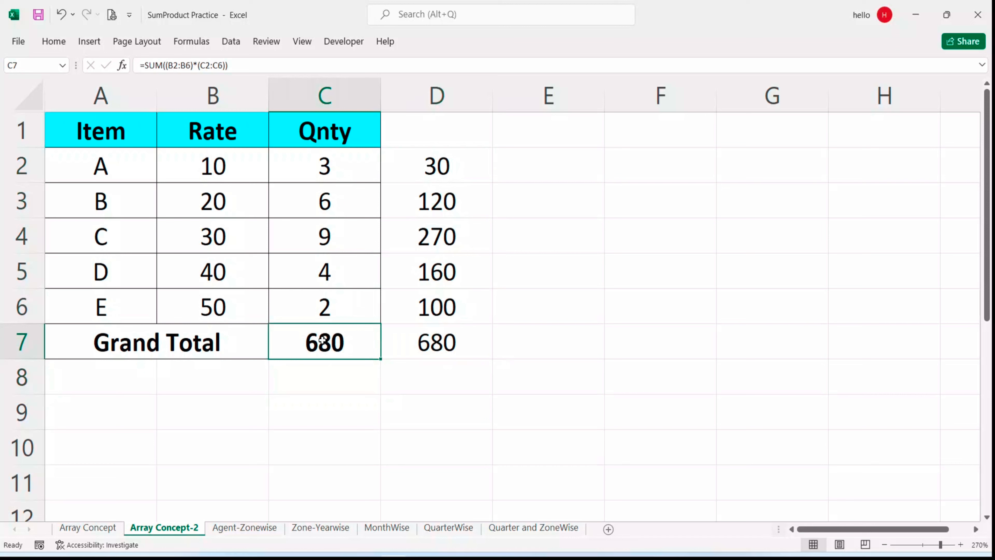